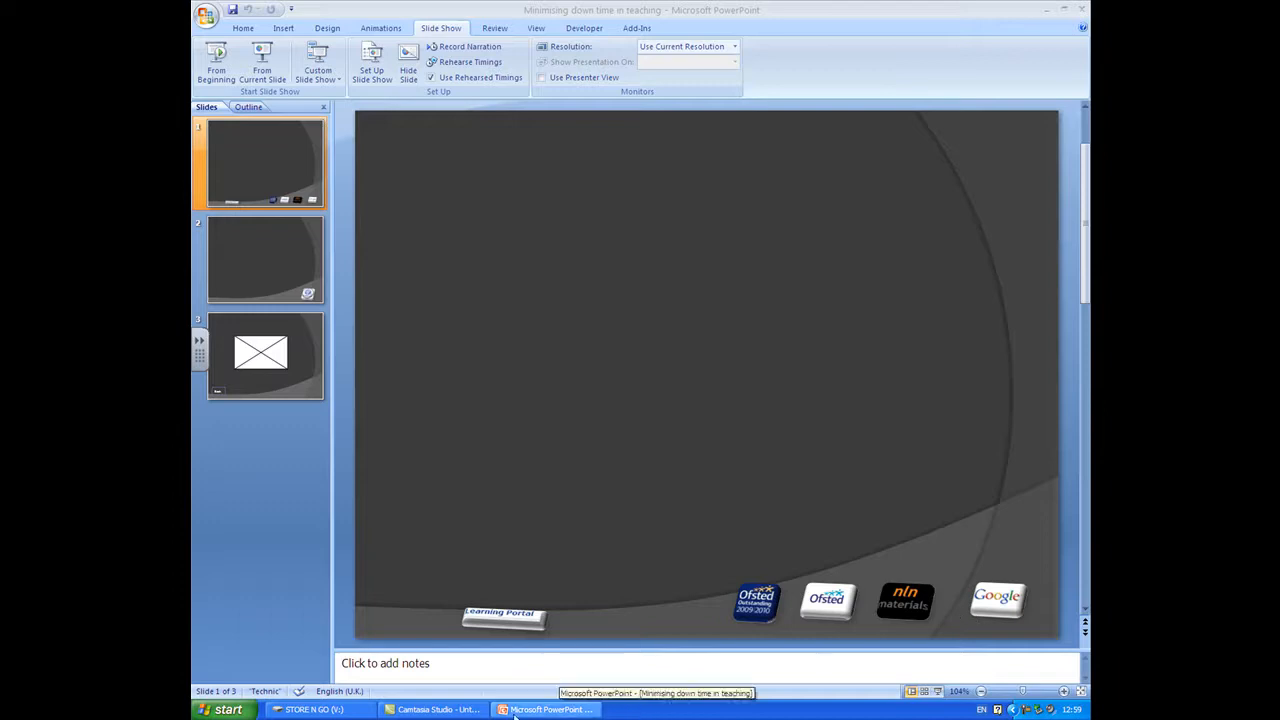
Check the video files stored on the STORE N GO (V:) drive and close its window.
{"action": "left_click", "coordinate": [333, 710]}
{"action": "left_click", "coordinate": [333, 710]}
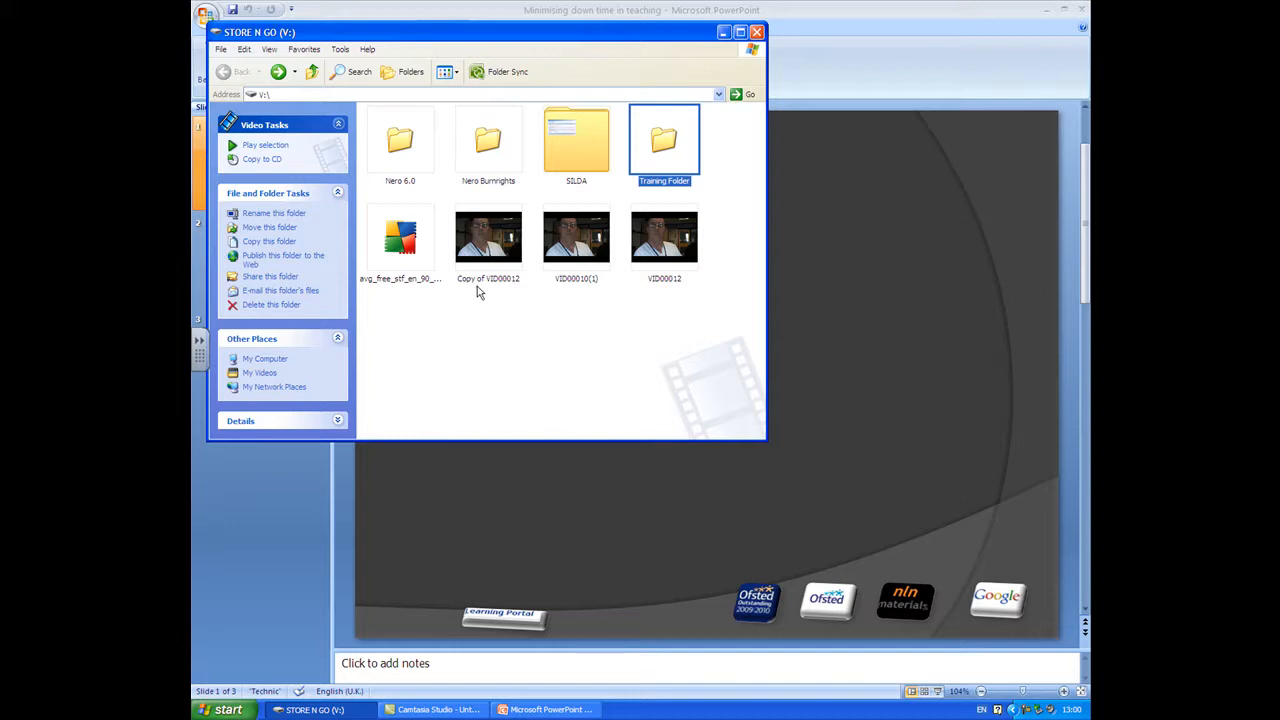
{"action": "left_click", "coordinate": [756, 33]}
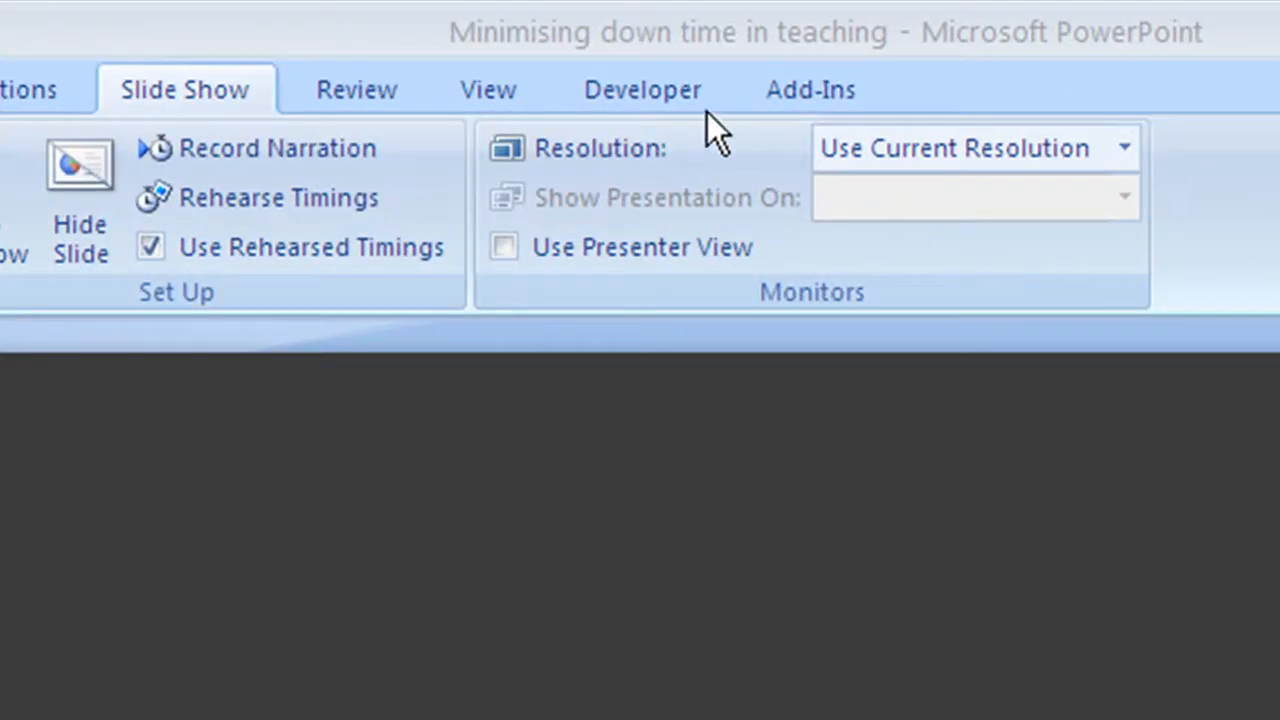
Insert a Windows Media Player control in the middle of slide 1, about 448 wide and 266 high.
{"action": "left_click", "coordinate": [657, 89]}
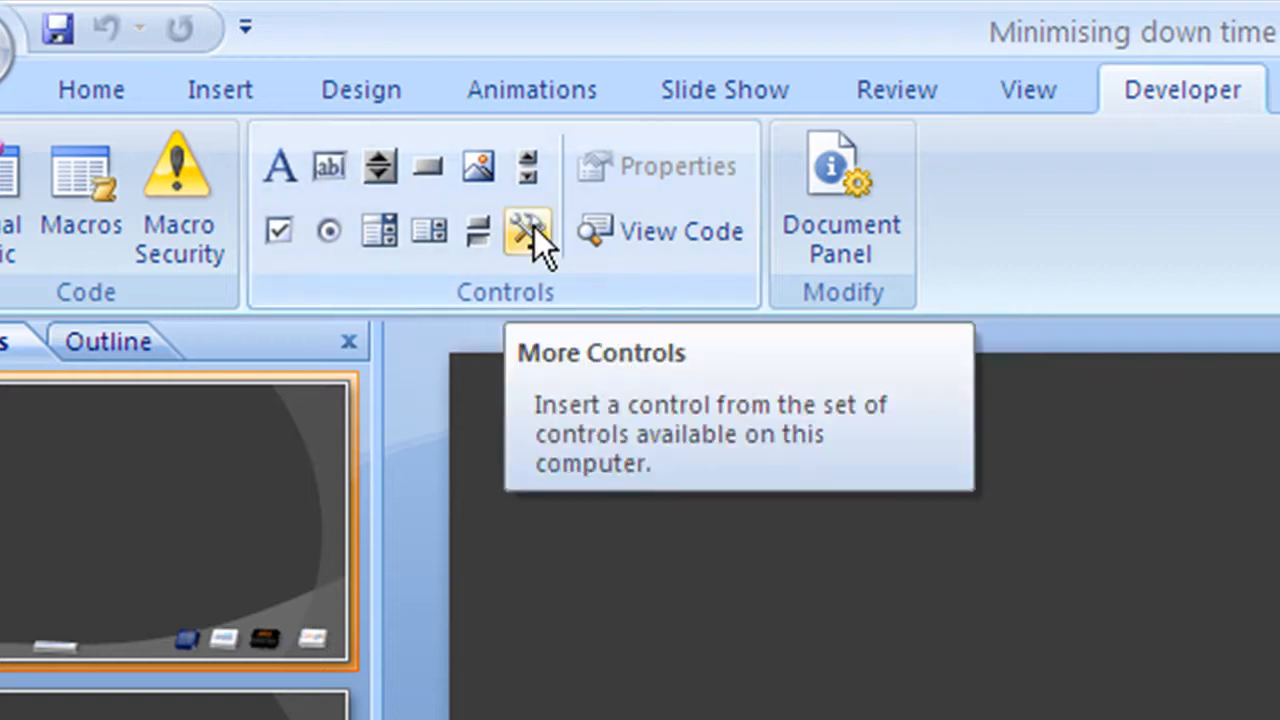
{"action": "left_click", "coordinate": [534, 227]}
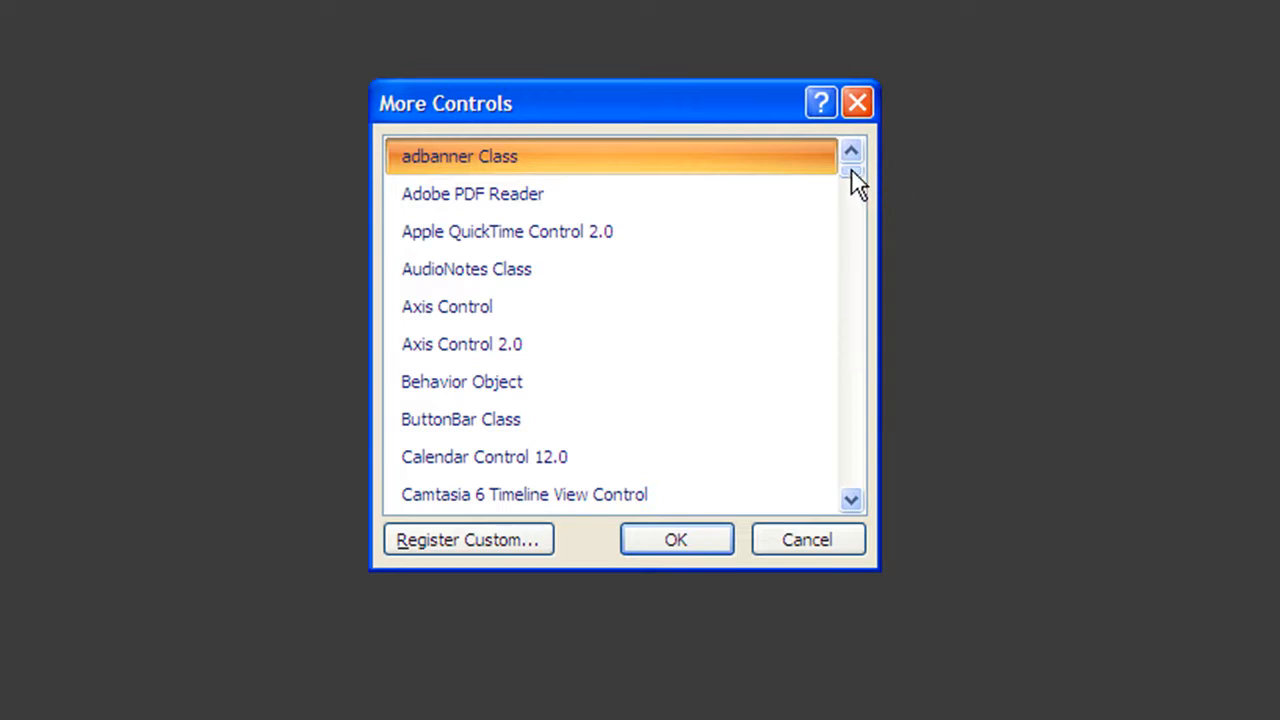
{"action": "left_click_drag", "start_coordinate": [851, 172], "coordinate": [845, 490]}
{"action": "left_click", "coordinate": [540, 500]}
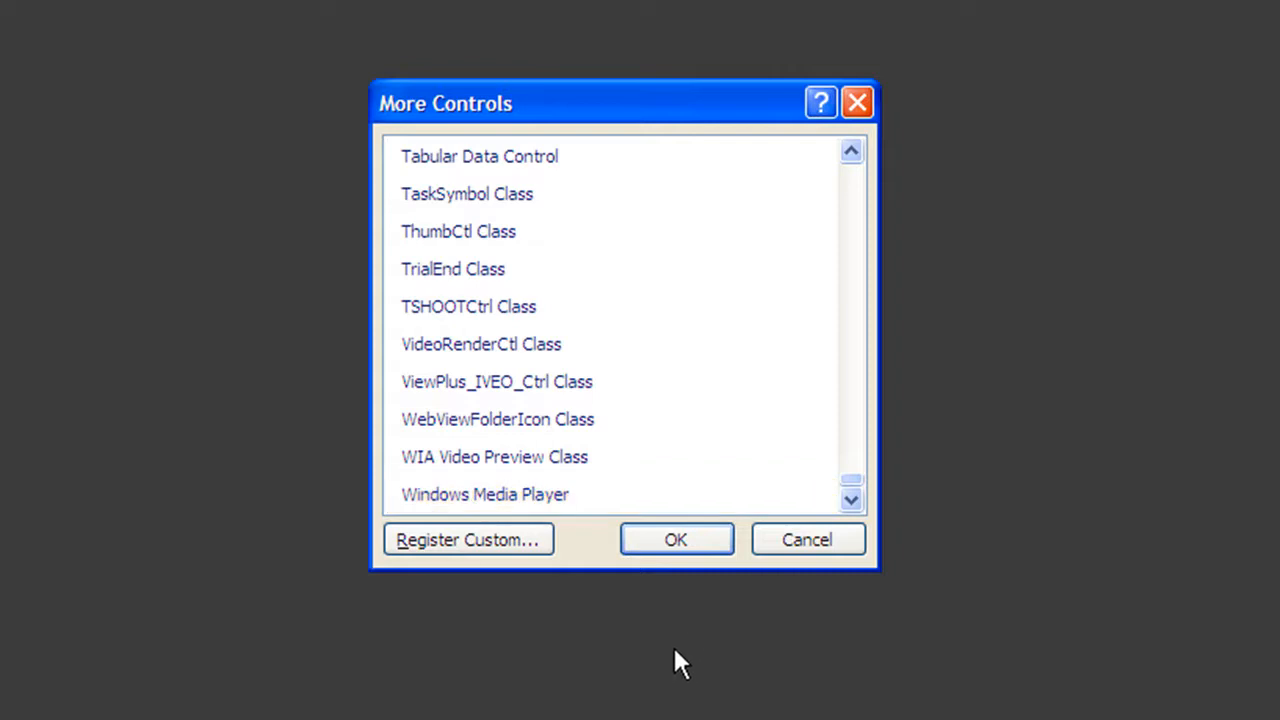
{"action": "left_click", "coordinate": [505, 497]}
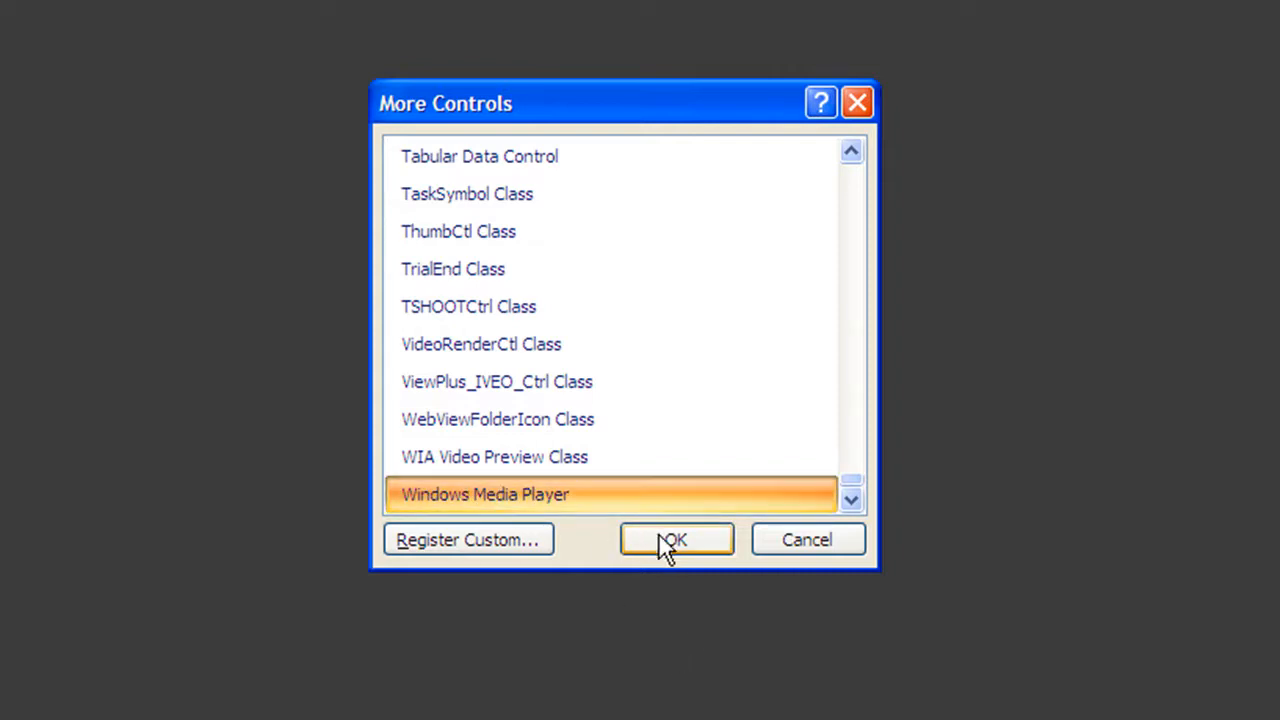
{"action": "left_click", "coordinate": [666, 543]}
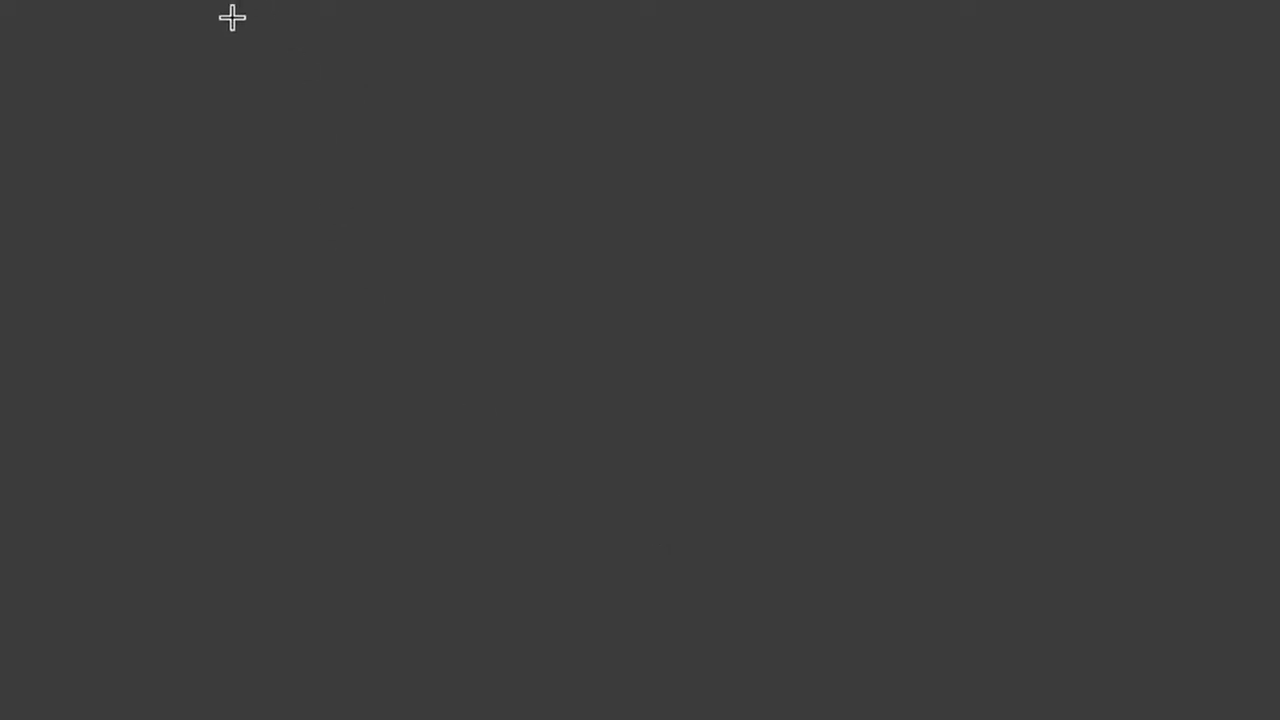
{"action": "left_click_drag", "start_coordinate": [254, 23], "coordinate": [1225, 598]}
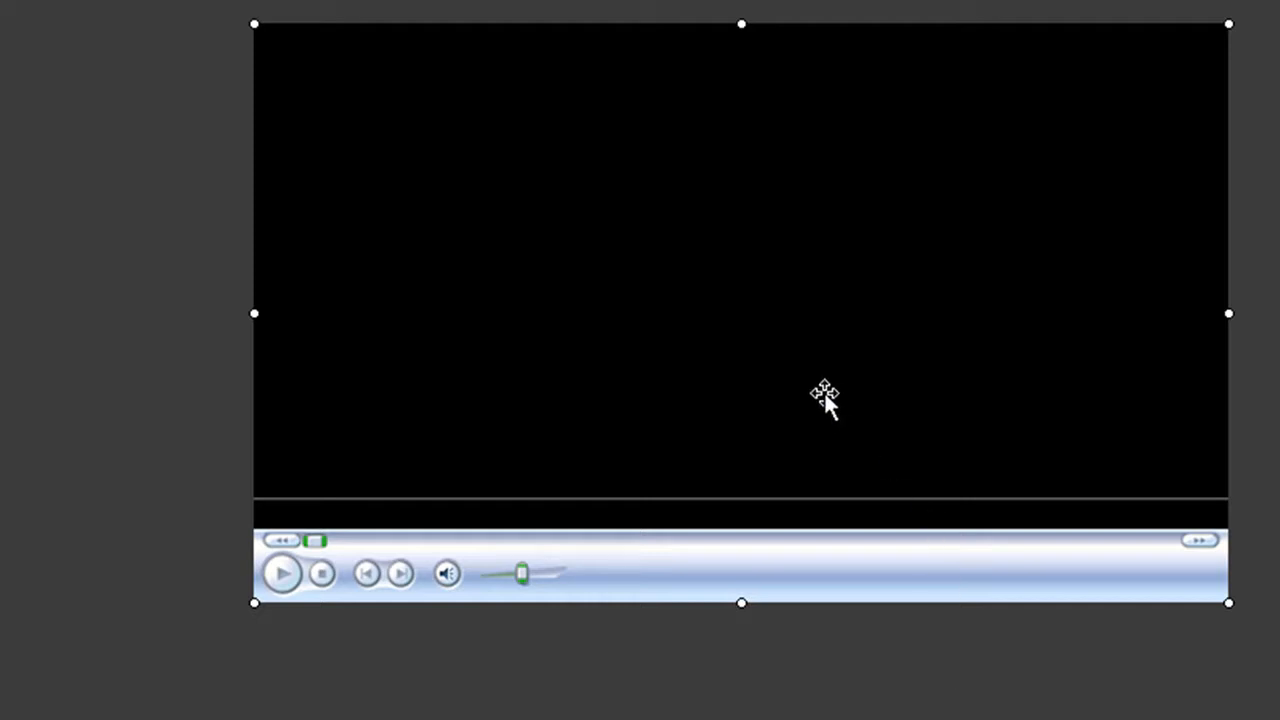
Open the media player control's custom properties and turn off Auto start in its playback options.
{"action": "right_click", "coordinate": [738, 307]}
{"action": "right_click", "coordinate": [700, 298]}
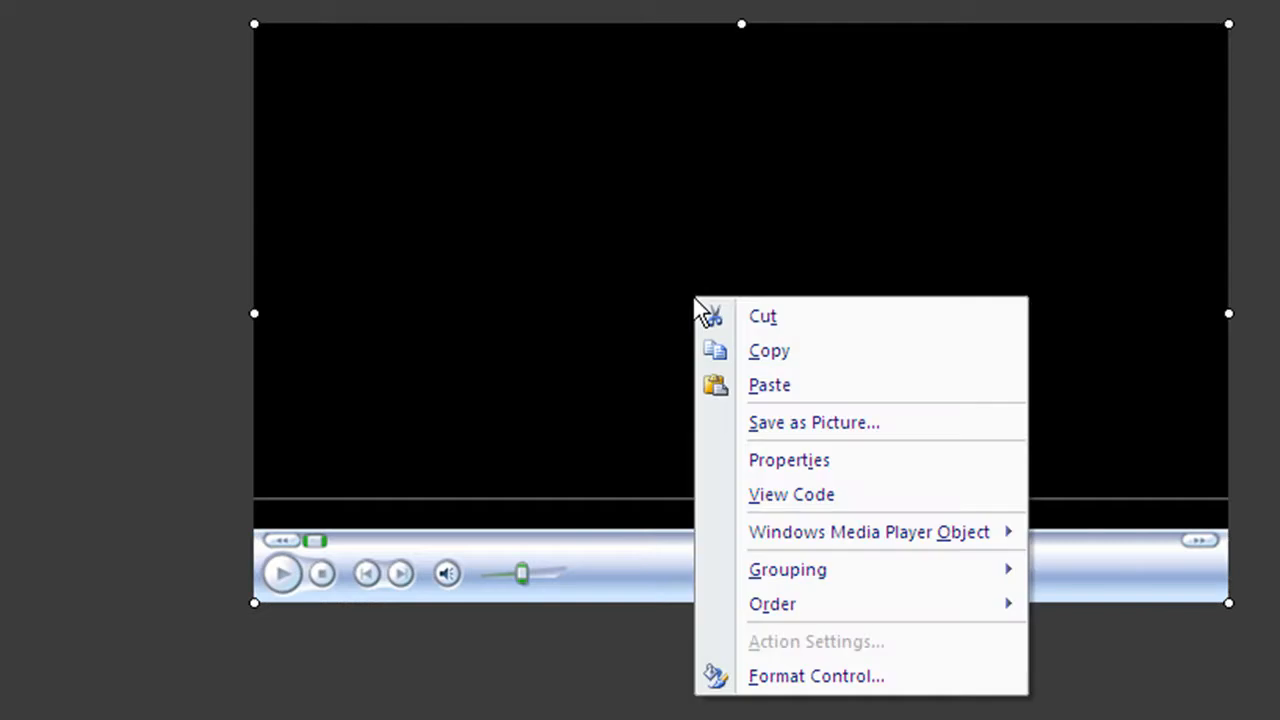
{"action": "left_click", "coordinate": [805, 462]}
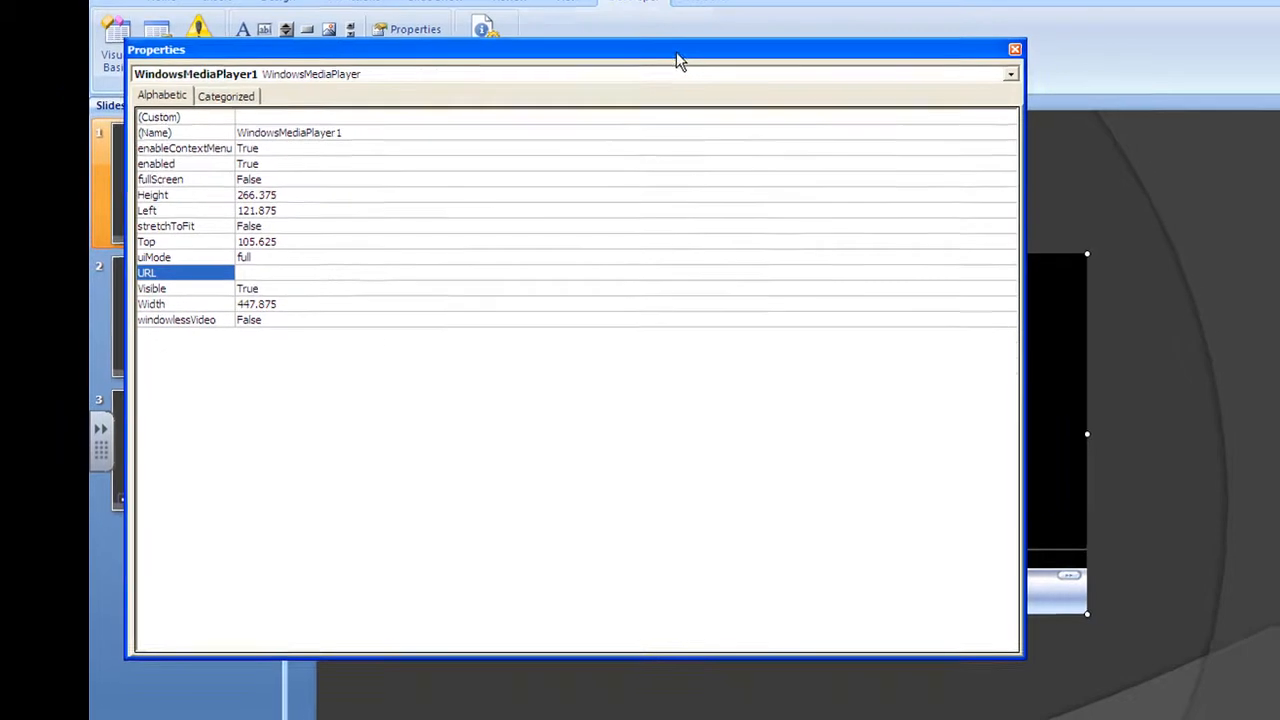
{"action": "left_click_drag", "start_coordinate": [677, 57], "coordinate": [849, 194]}
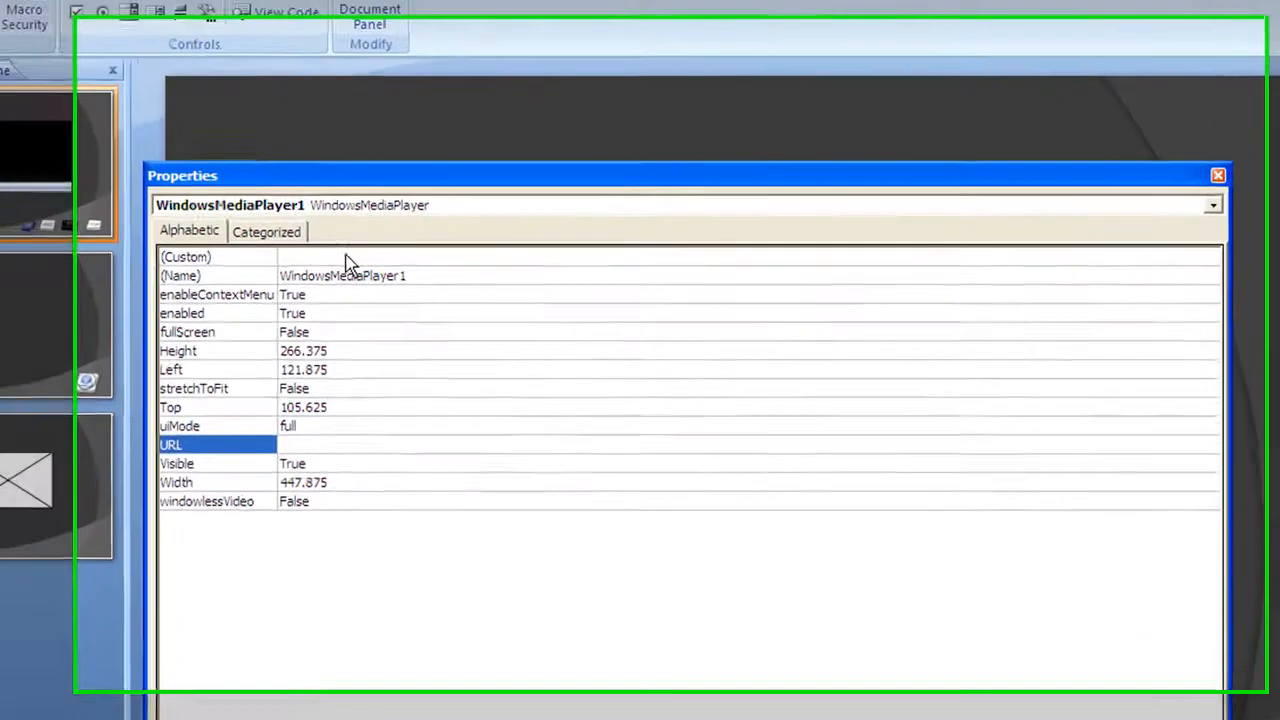
{"action": "left_click", "coordinate": [345, 257]}
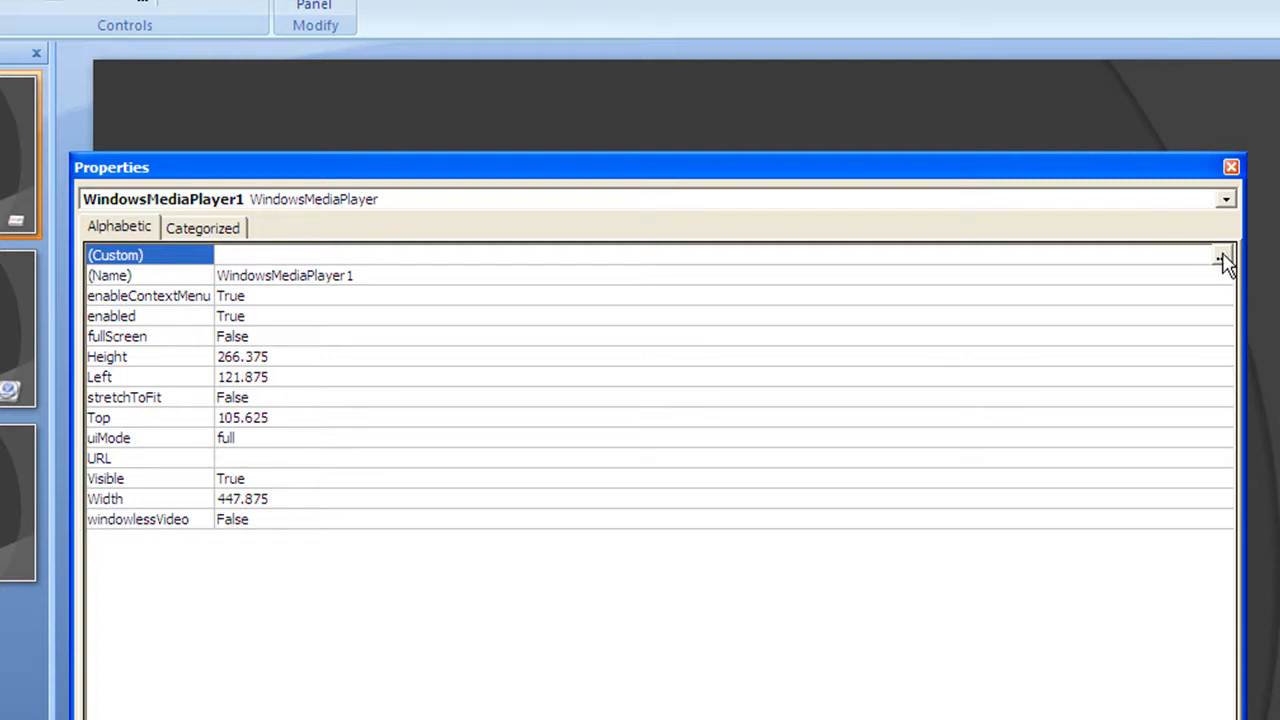
{"action": "left_click", "coordinate": [1221, 257]}
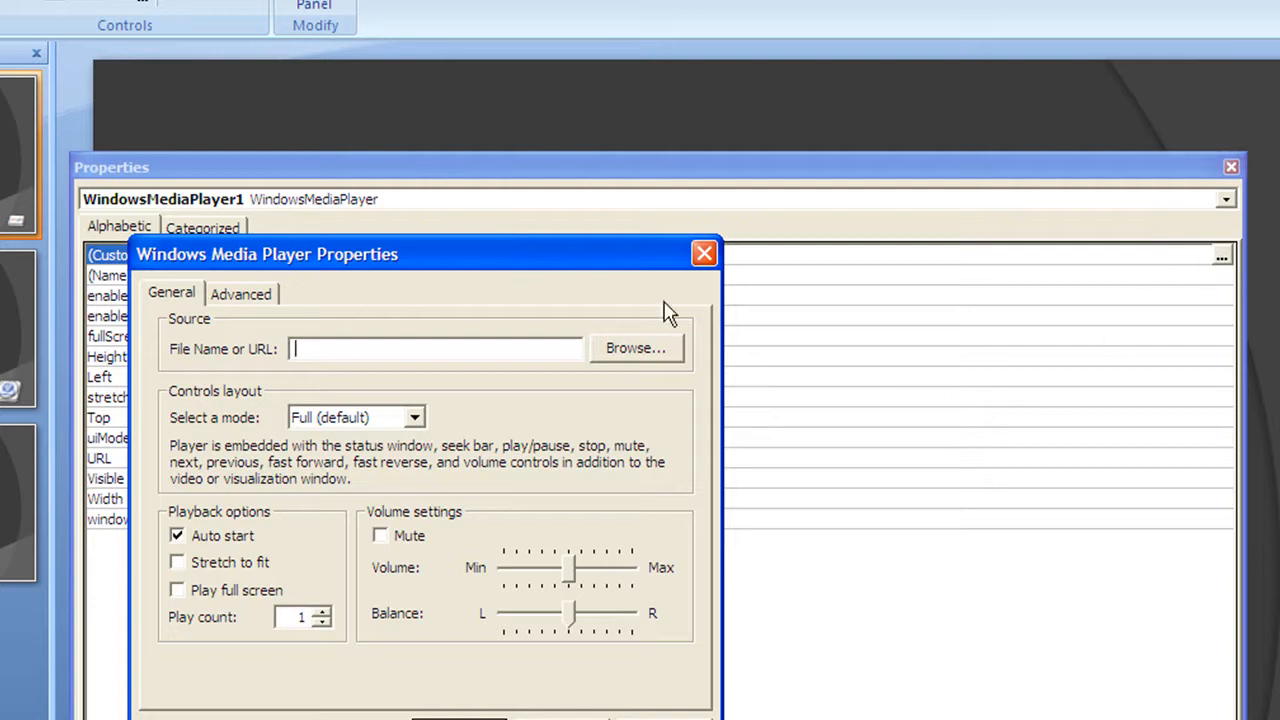
{"action": "left_click_drag", "start_coordinate": [580, 265], "coordinate": [783, 236]}
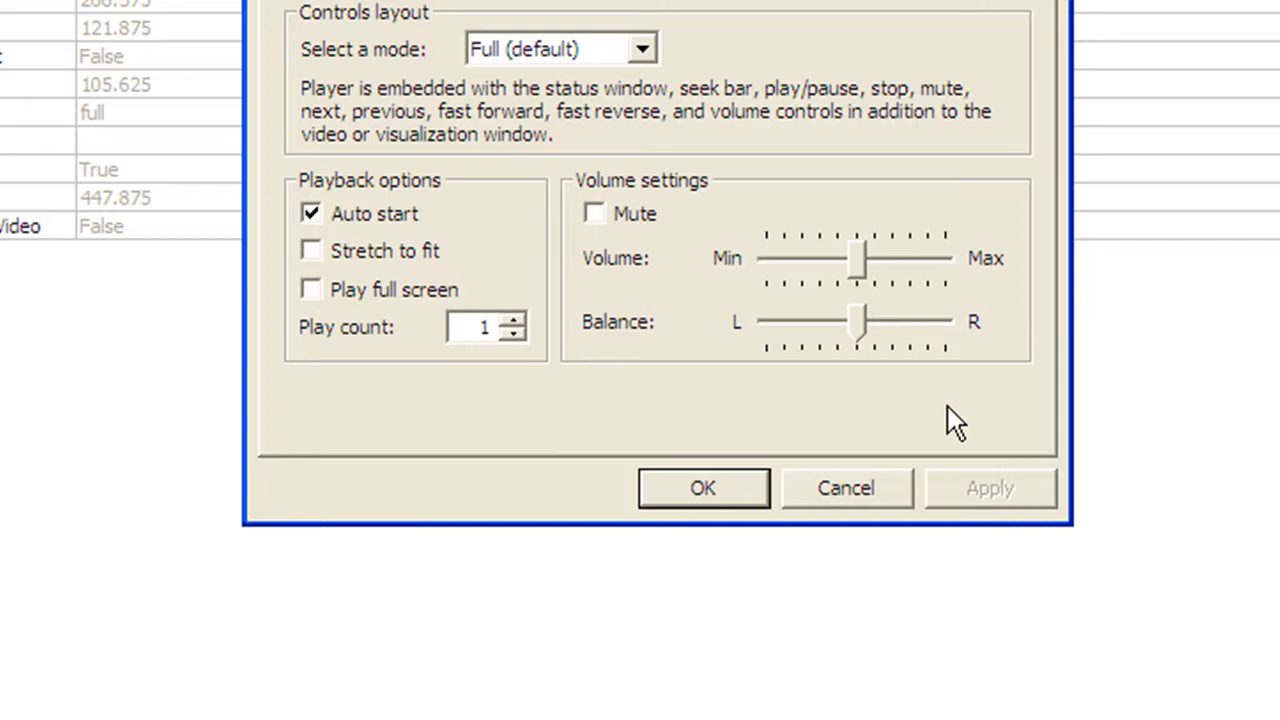
{"action": "left_click", "coordinate": [310, 214]}
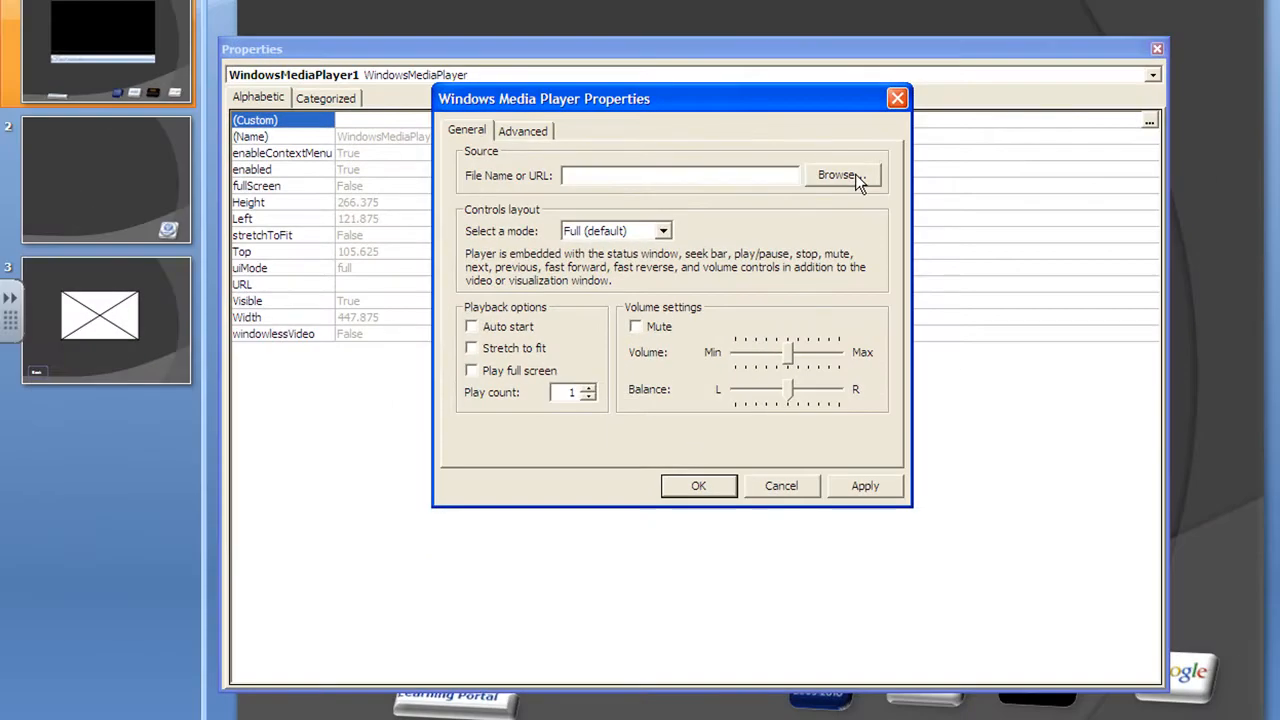
Set the player's source to Copy of VID00012 on the STORE N GO (V:) drive, apply it and close the properties.
{"action": "left_click", "coordinate": [855, 174]}
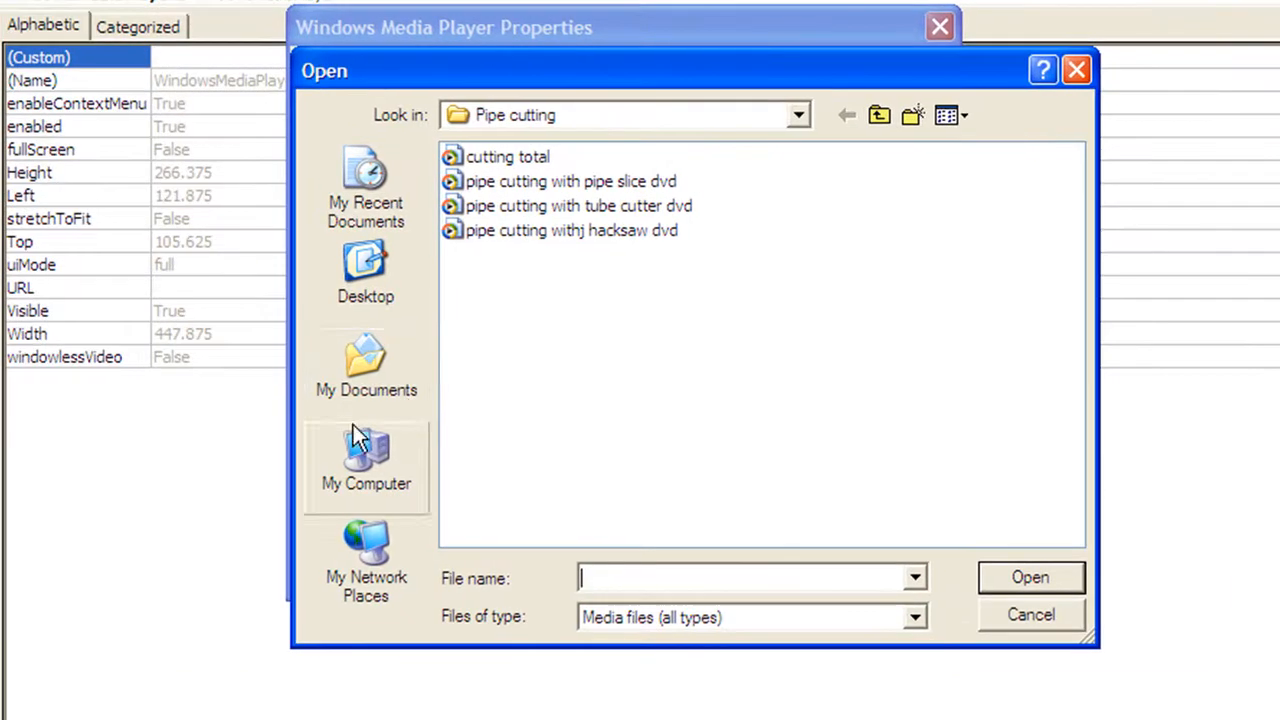
{"action": "left_click", "coordinate": [366, 460]}
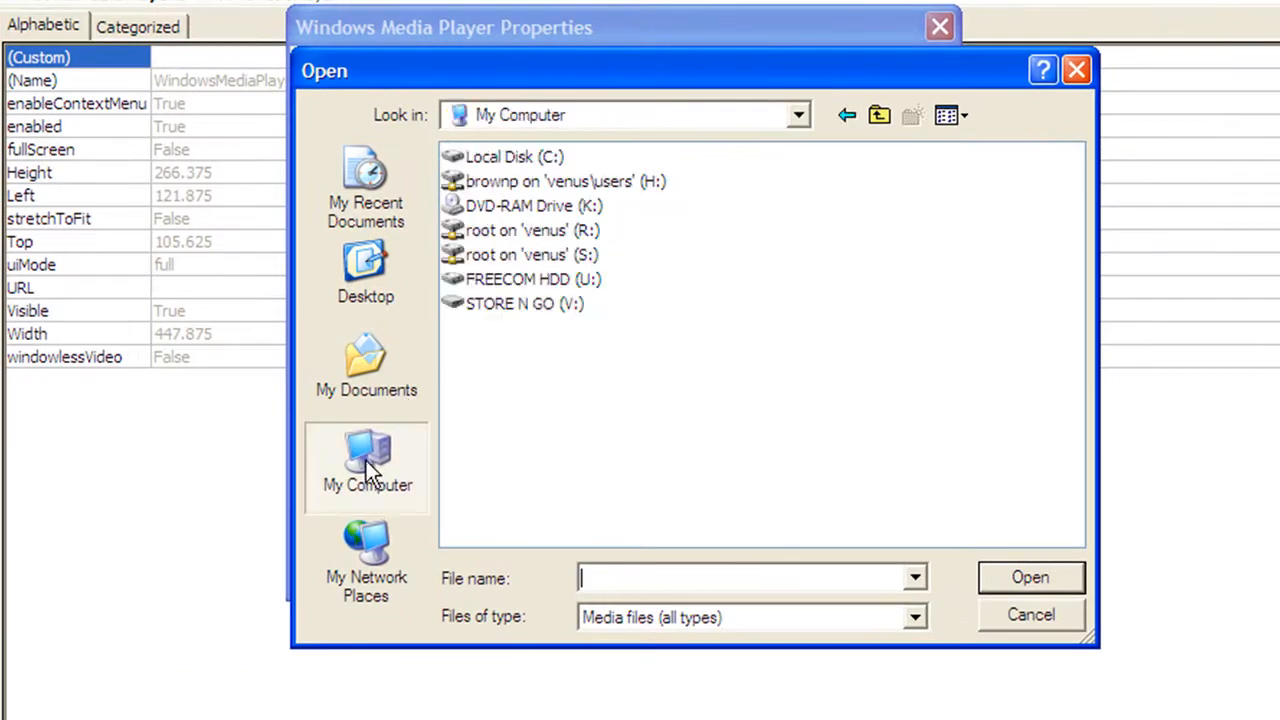
{"action": "double_click", "coordinate": [455, 304]}
{"action": "mouse_move", "coordinate": [467, 316]}
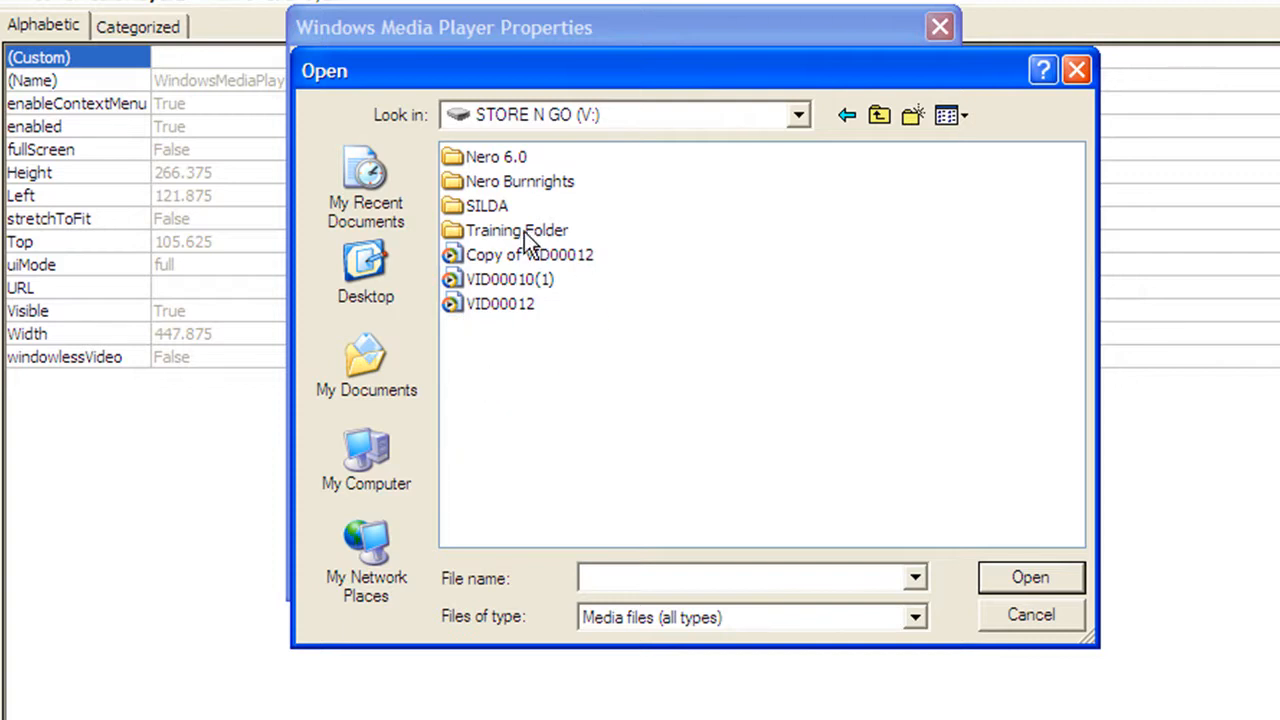
{"action": "mouse_move", "coordinate": [483, 265]}
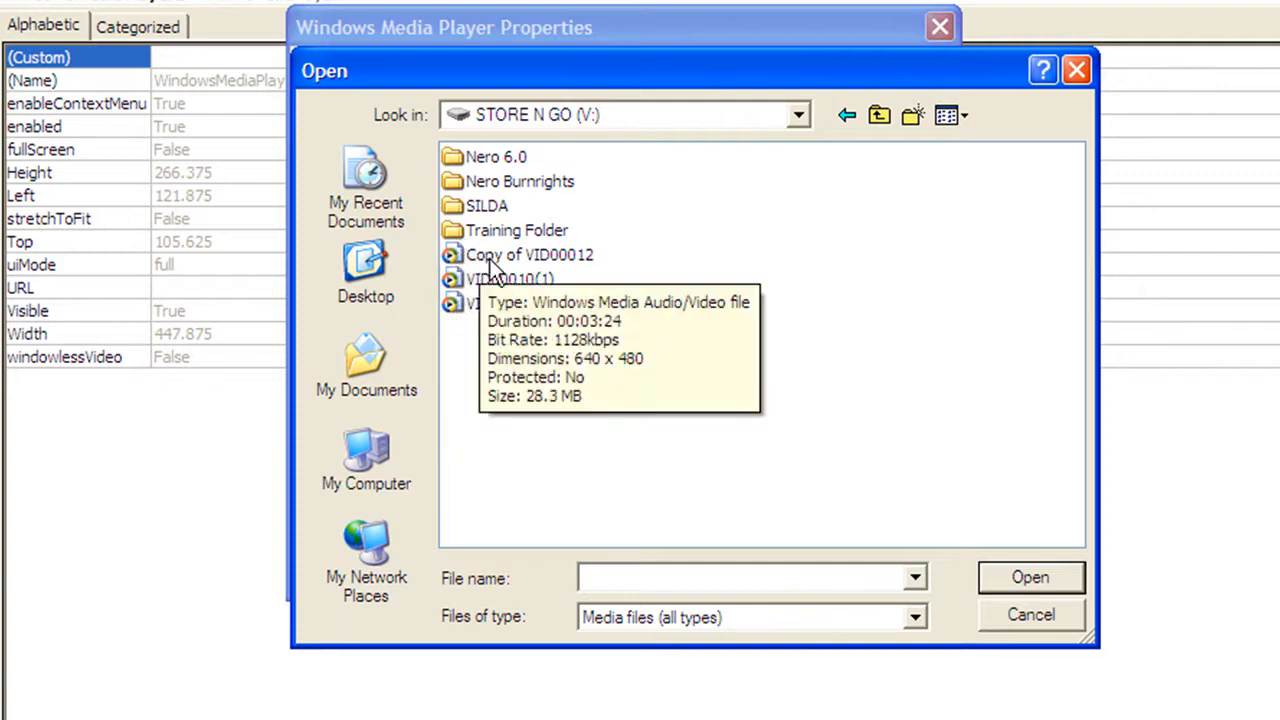
{"action": "mouse_move", "coordinate": [531, 330]}
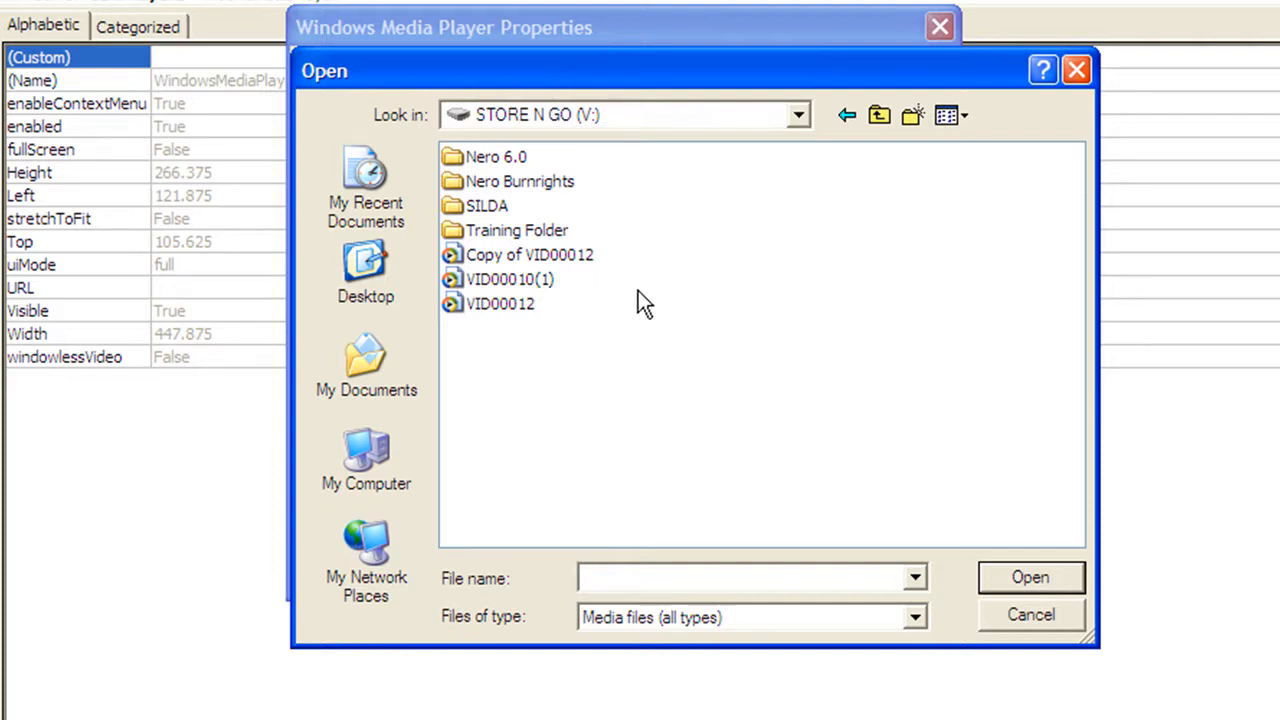
{"action": "left_click", "coordinate": [570, 258]}
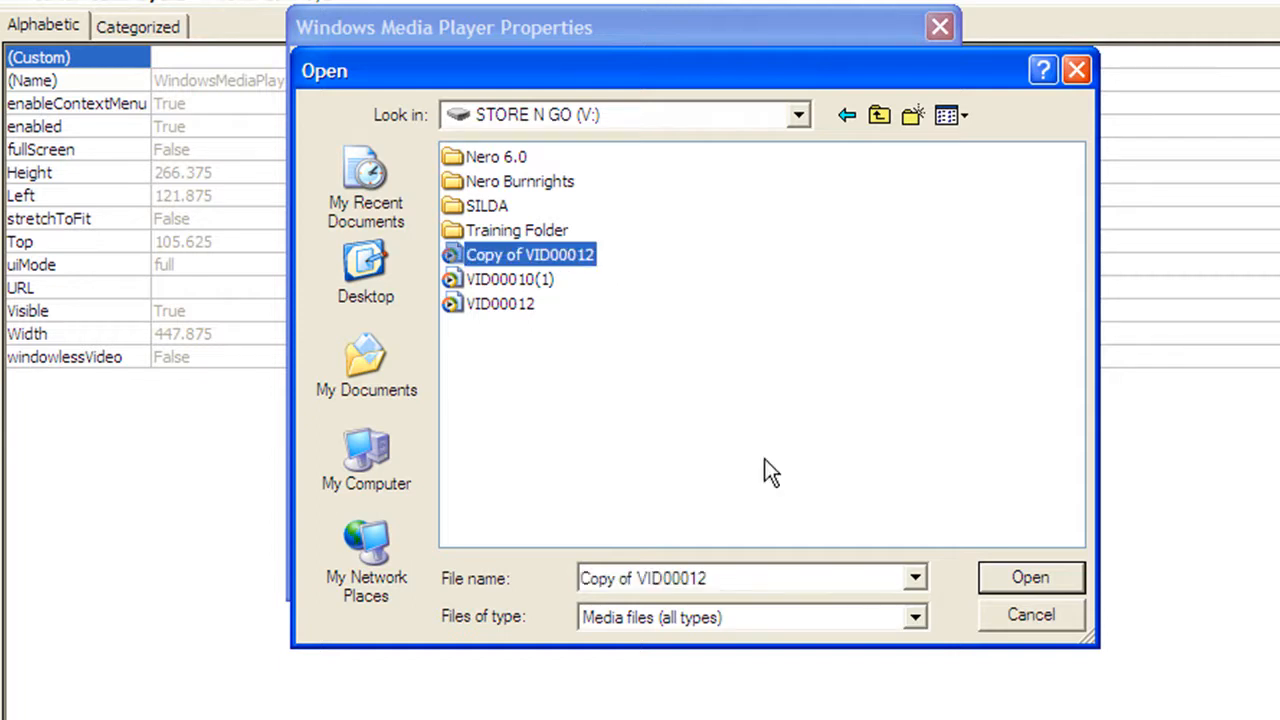
{"action": "left_click", "coordinate": [1023, 578]}
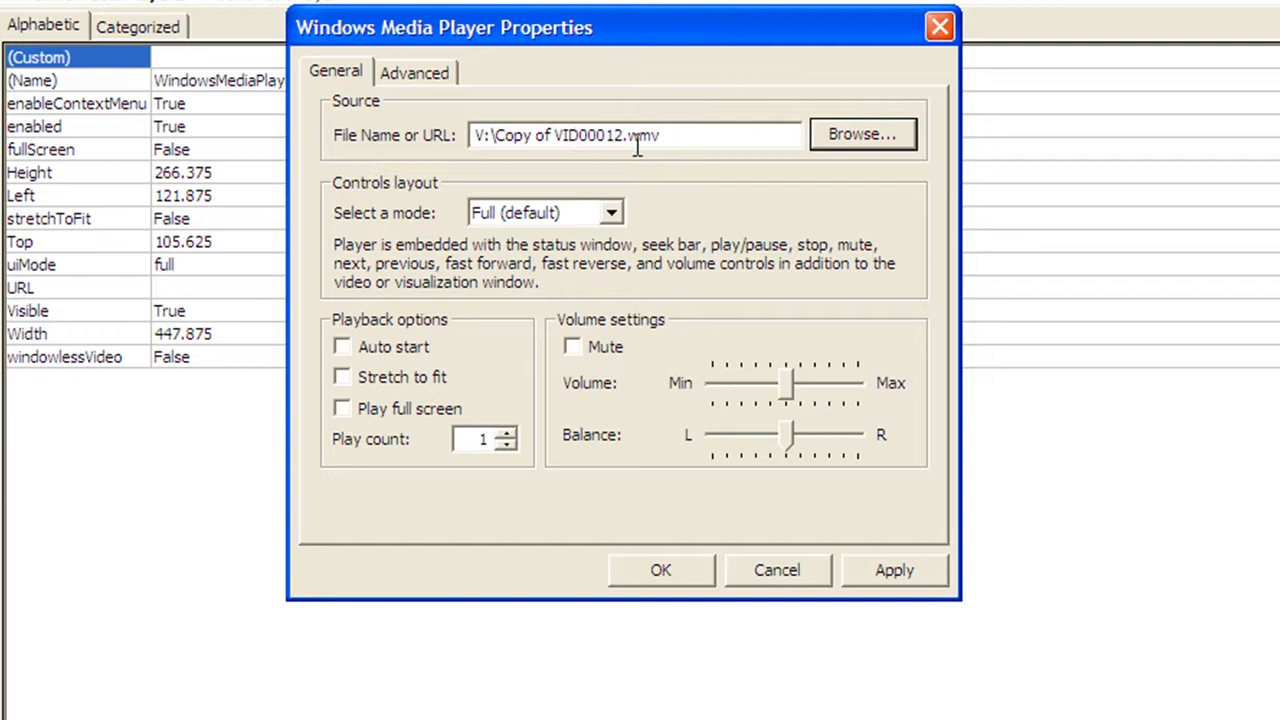
{"action": "left_click", "coordinate": [901, 575]}
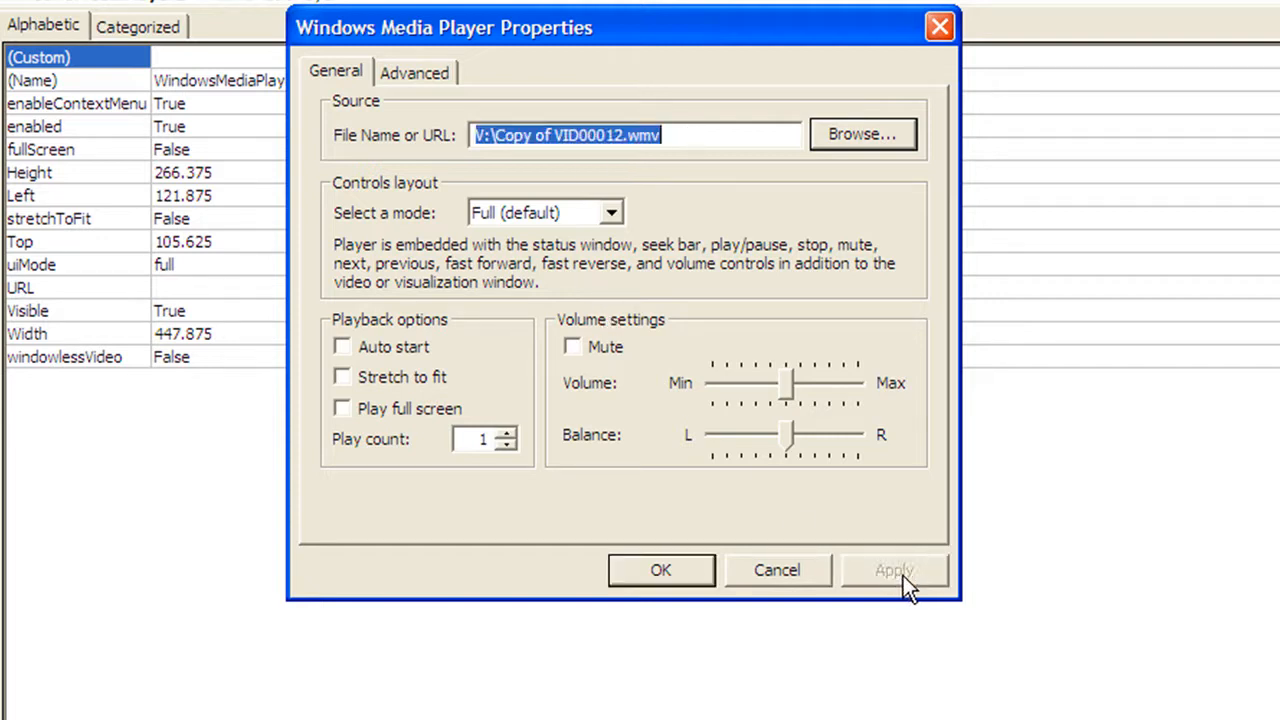
{"action": "left_click", "coordinate": [662, 571]}
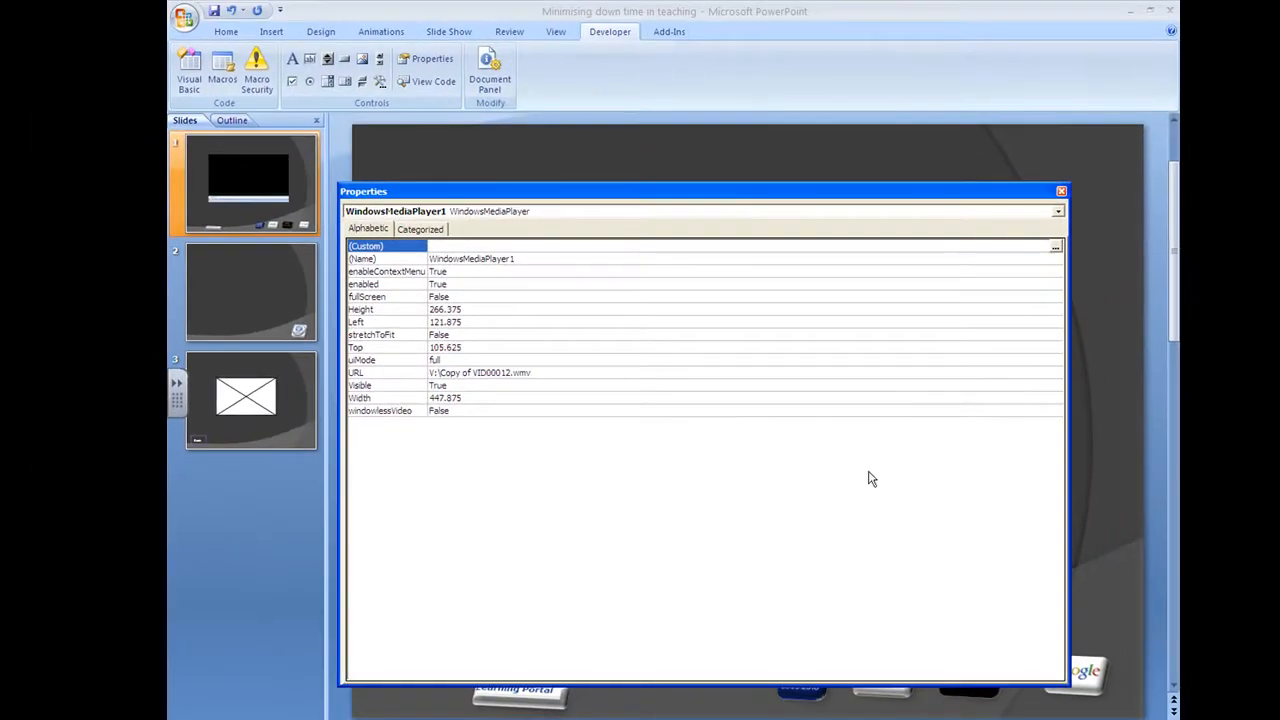
{"action": "left_click", "coordinate": [1061, 191]}
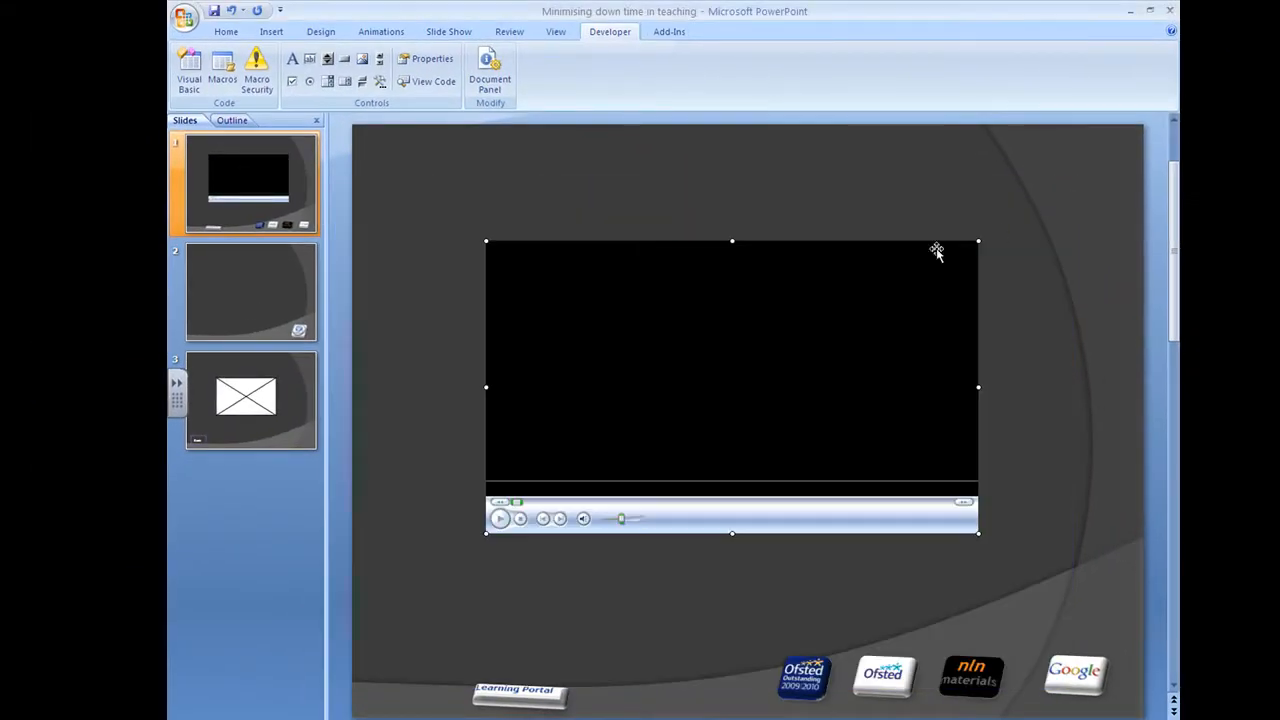
Run the slide show from the current slide, play and pause the embedded video, and end the show.
{"action": "left_click", "coordinate": [447, 33]}
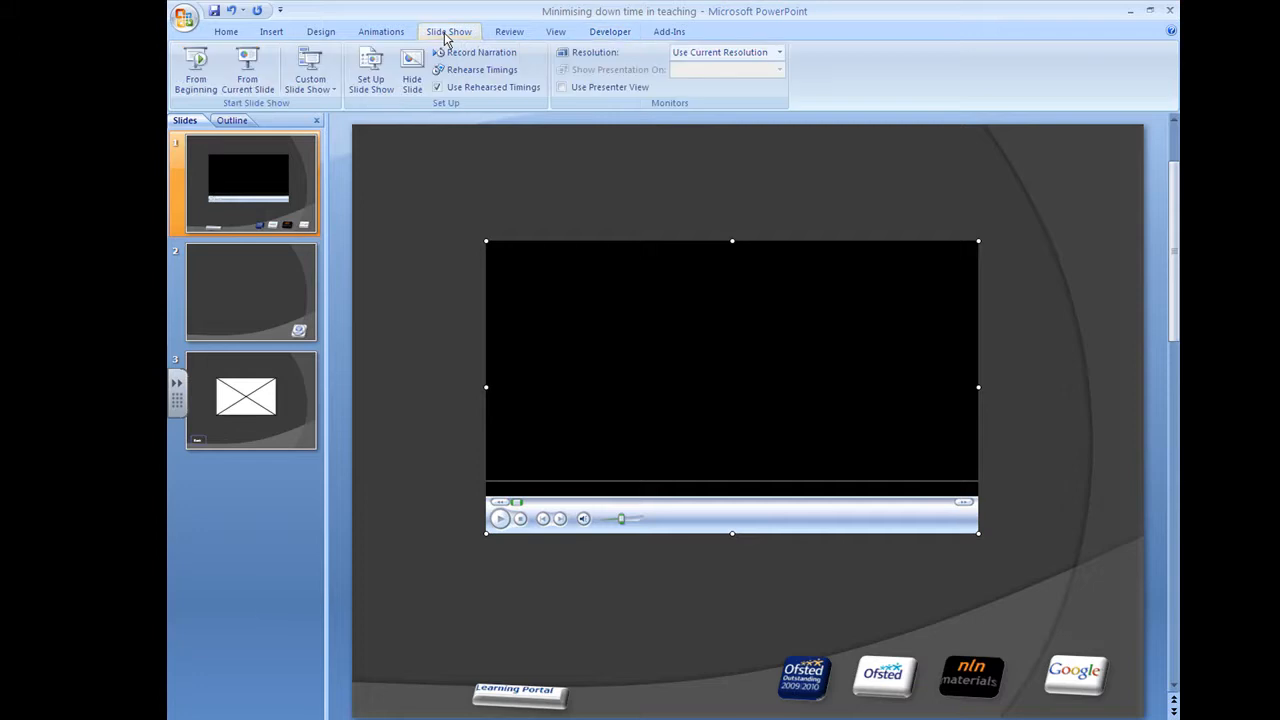
{"action": "left_click", "coordinate": [247, 80]}
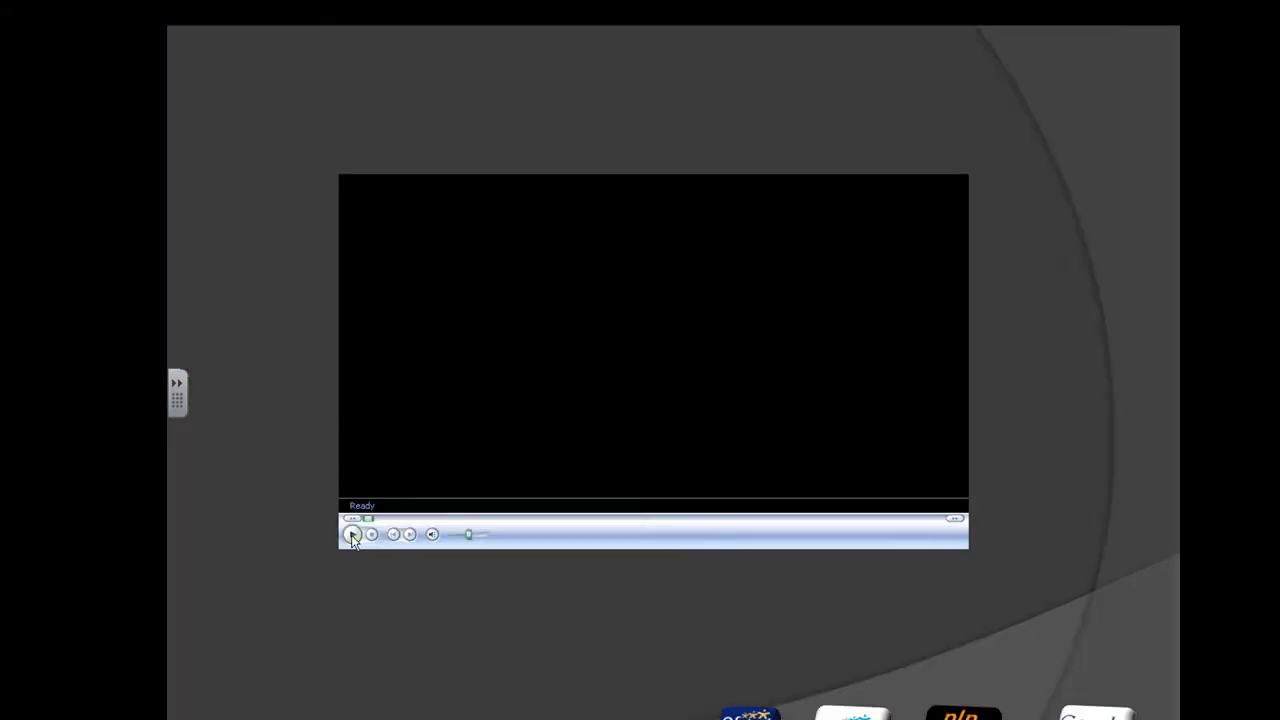
{"action": "left_click", "coordinate": [352, 536]}
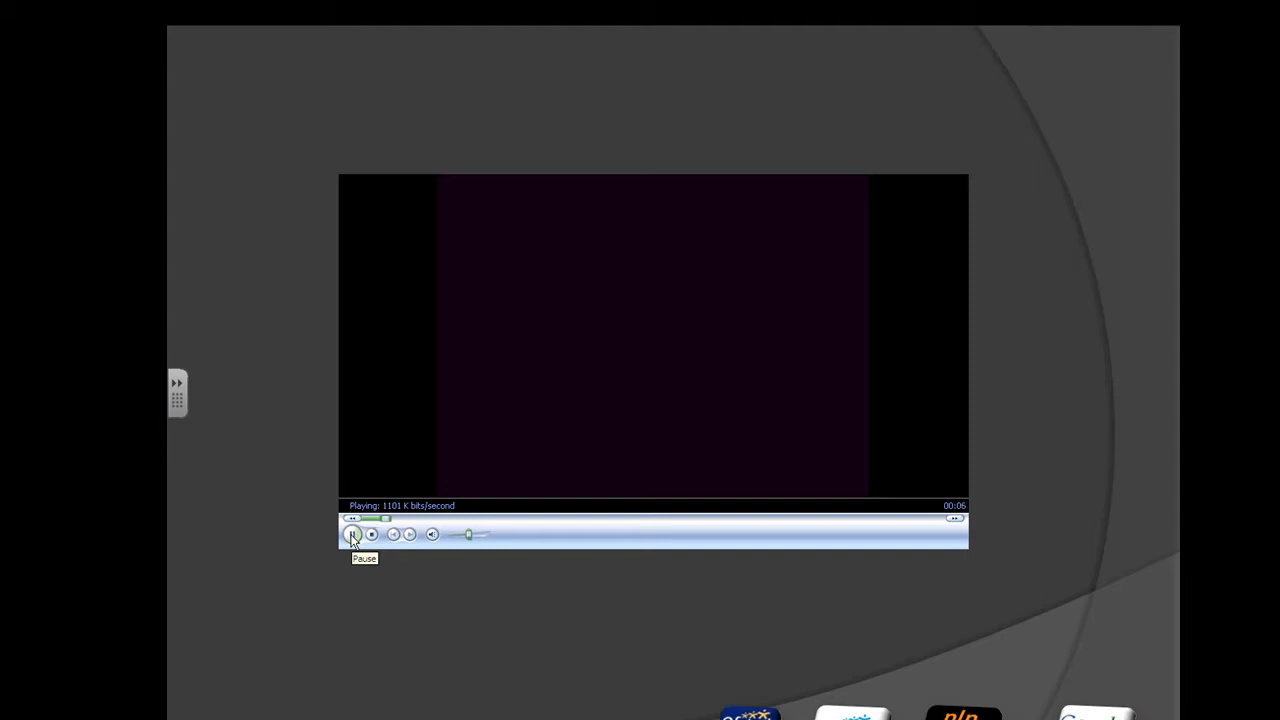
{"action": "left_click", "coordinate": [352, 535]}
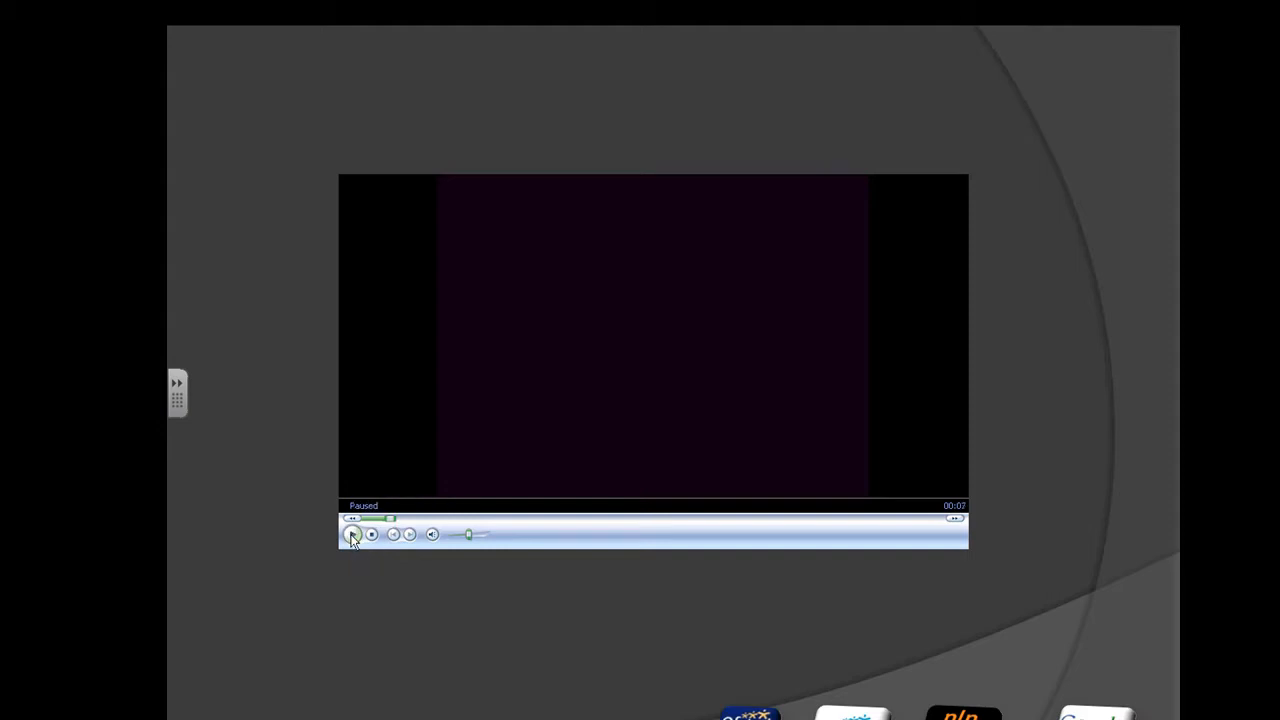
{"action": "right_click", "coordinate": [440, 587]}
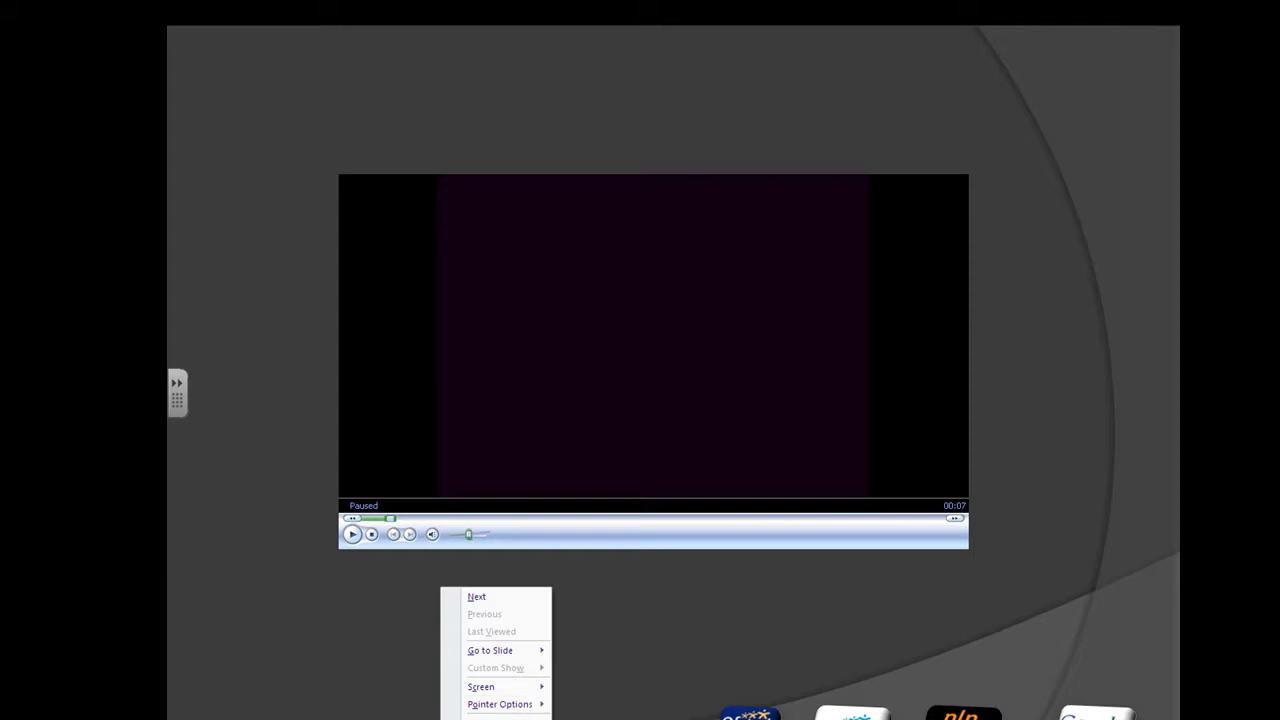
{"action": "left_click", "coordinate": [500, 719]}
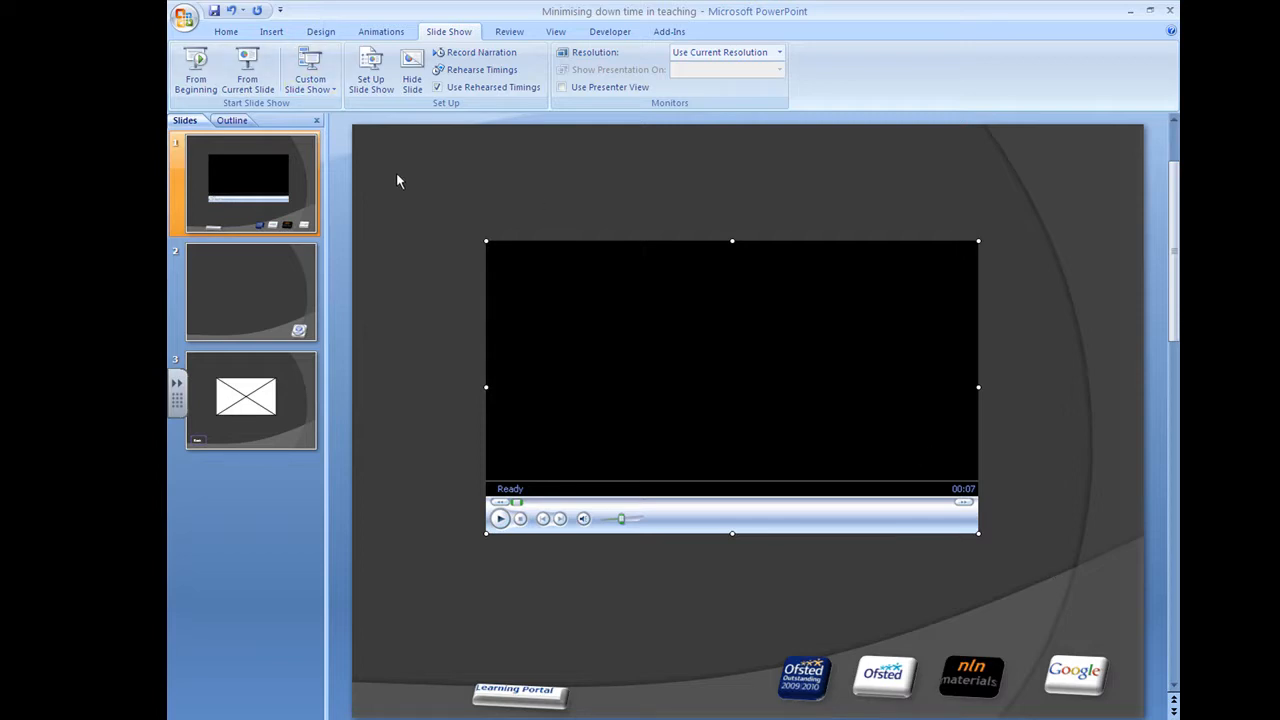
{"action": "left_click", "coordinate": [190, 22]}
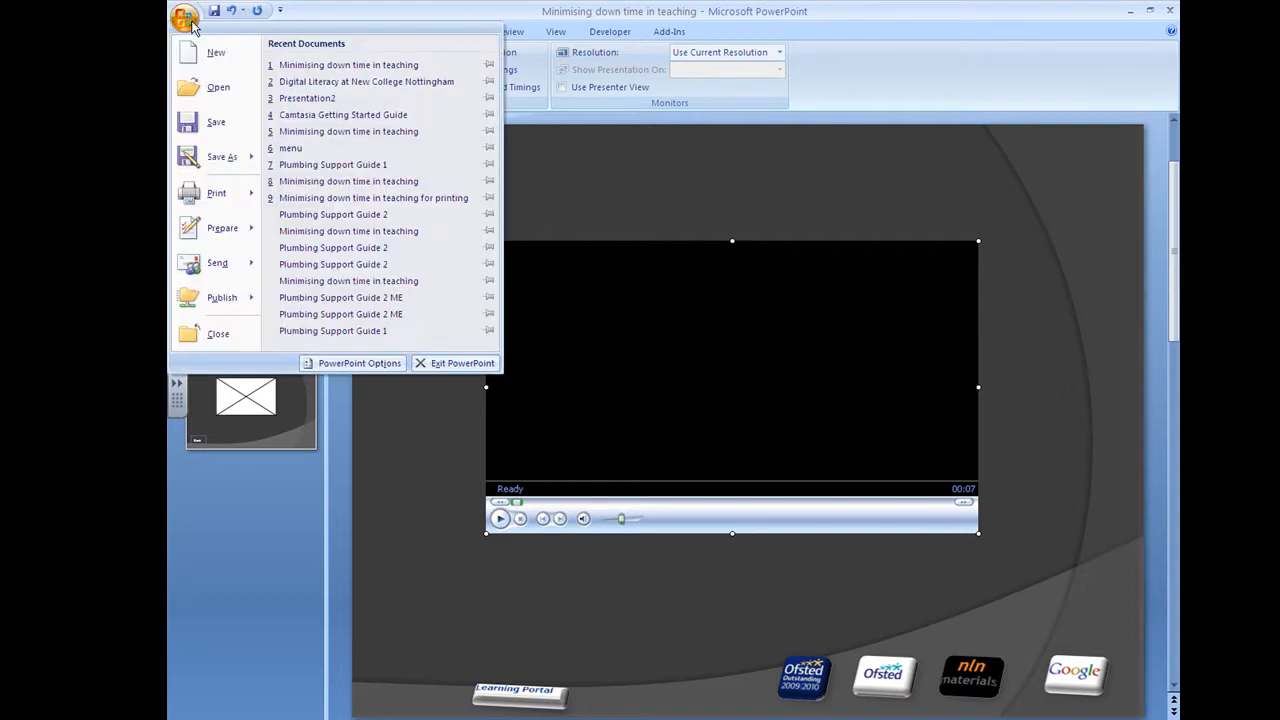
{"action": "left_click", "coordinate": [195, 163]}
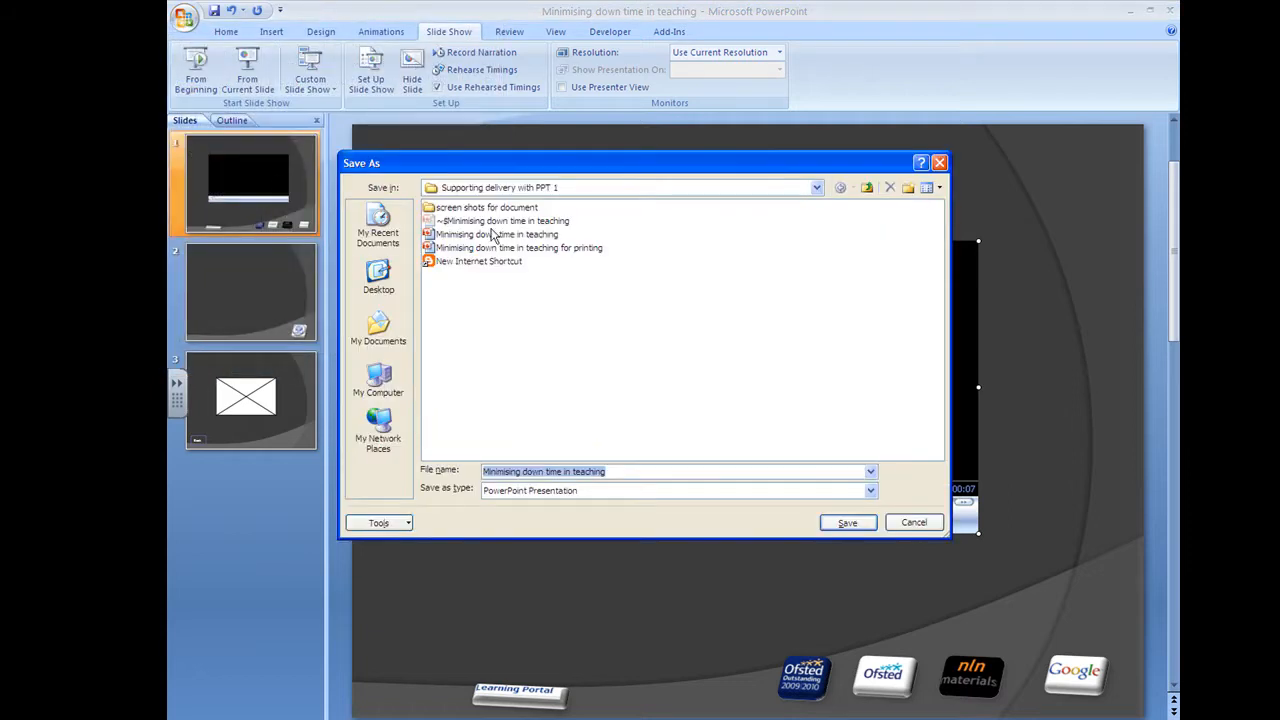
{"action": "left_click", "coordinate": [940, 163]}
{"action": "left_click", "coordinate": [184, 18]}
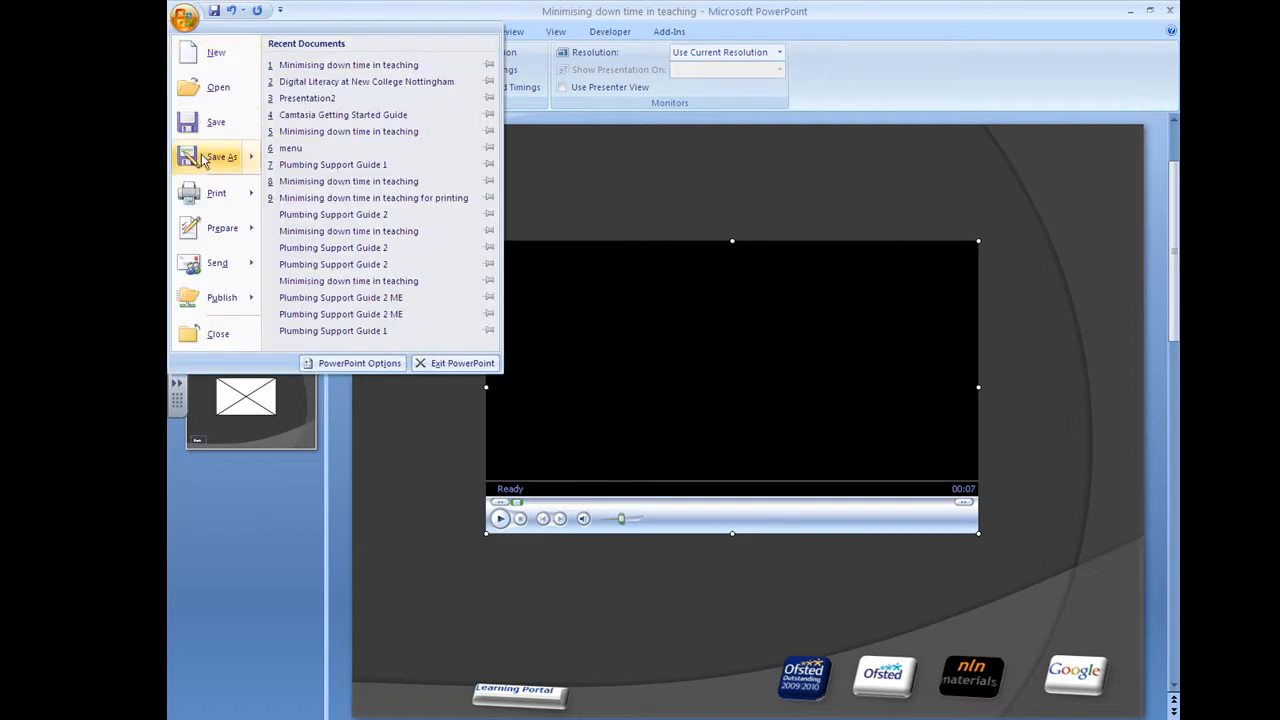
{"action": "mouse_move", "coordinate": [203, 156]}
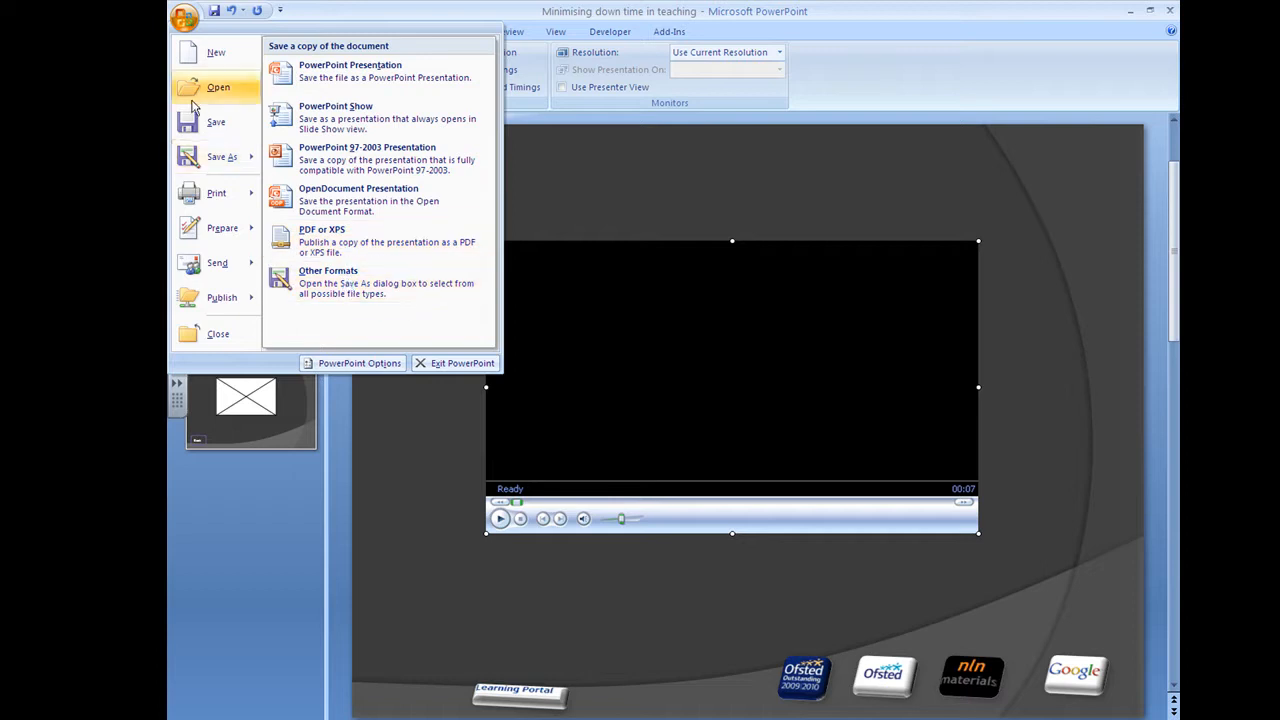
{"action": "left_click", "coordinate": [188, 163]}
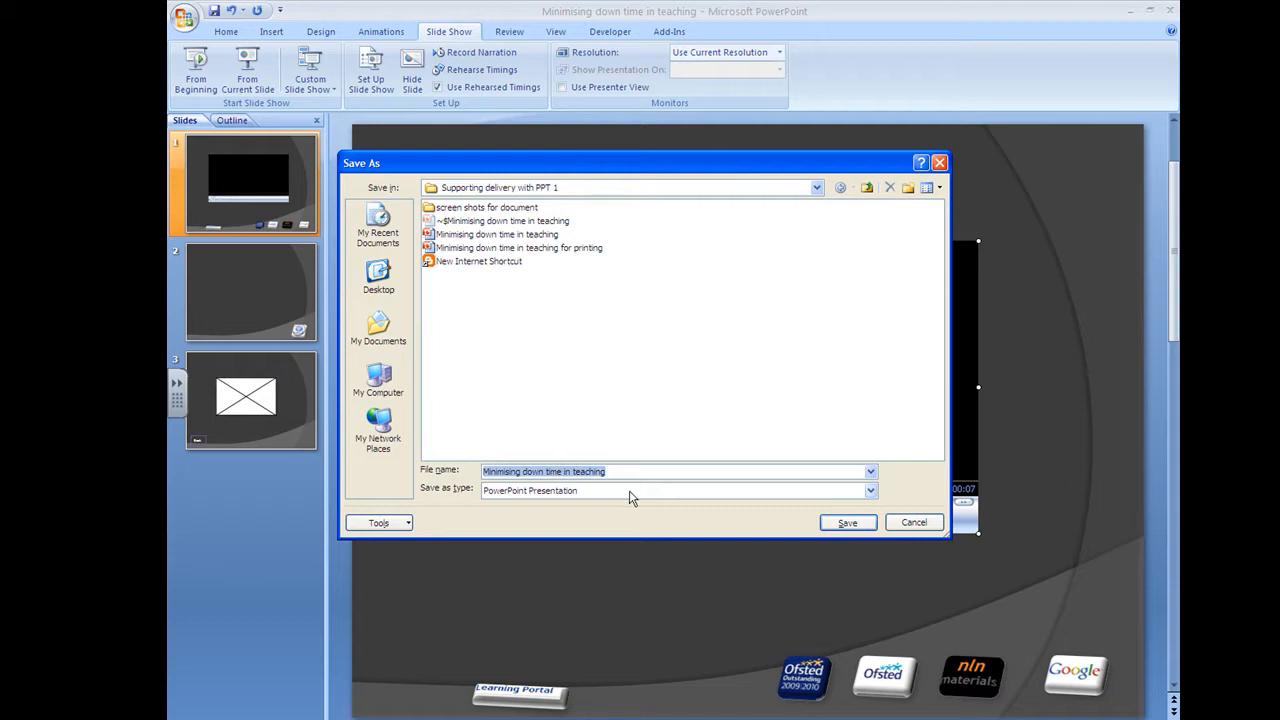
{"action": "left_click", "coordinate": [870, 491]}
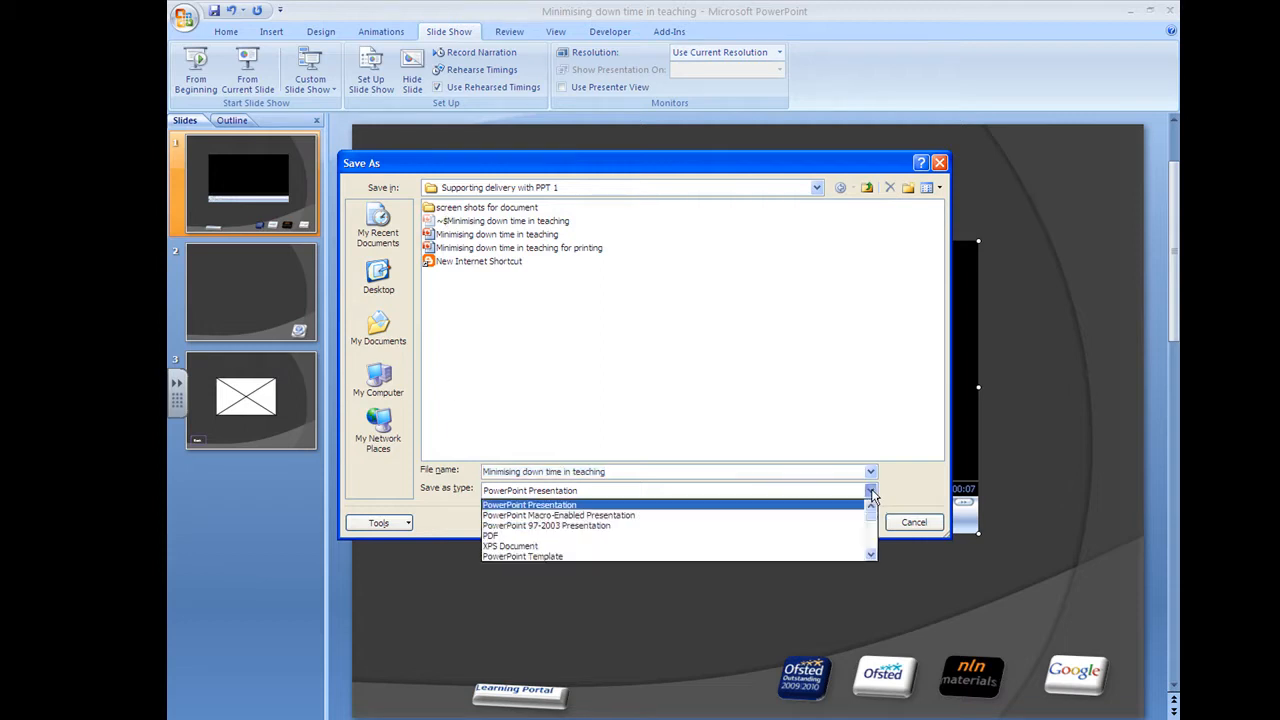
{"action": "left_click", "coordinate": [748, 515]}
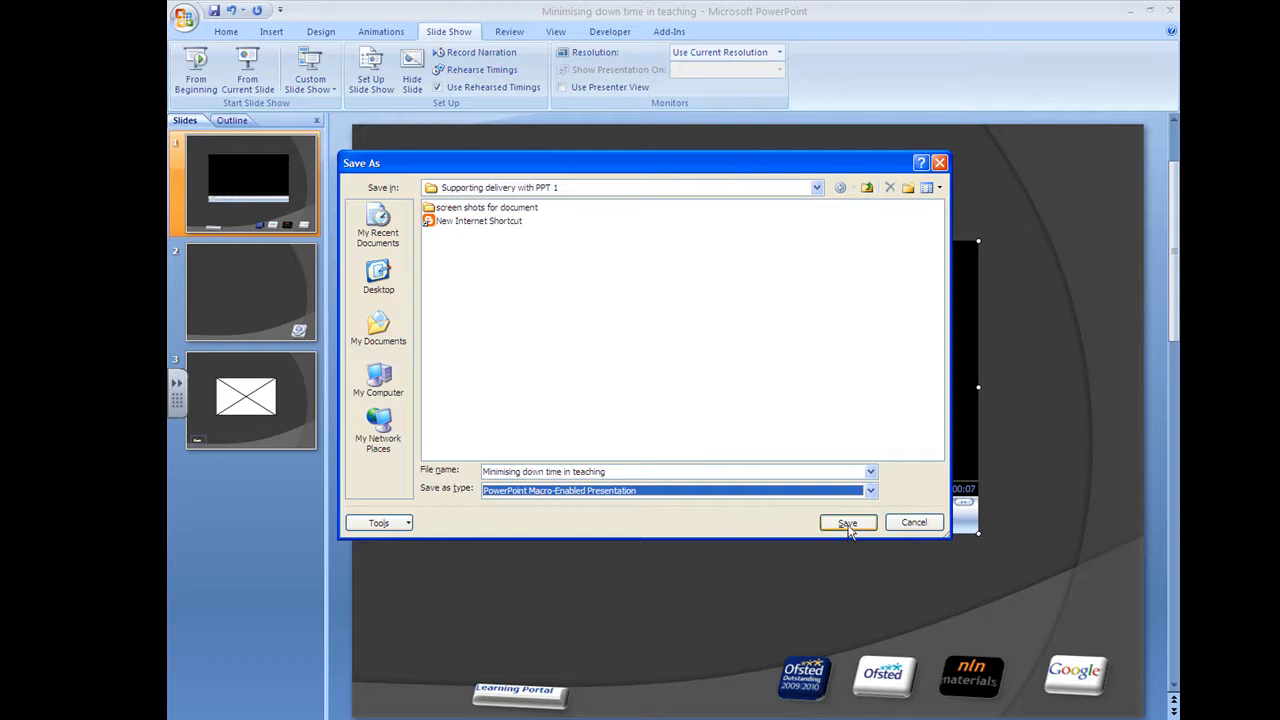
{"action": "left_click", "coordinate": [916, 523]}
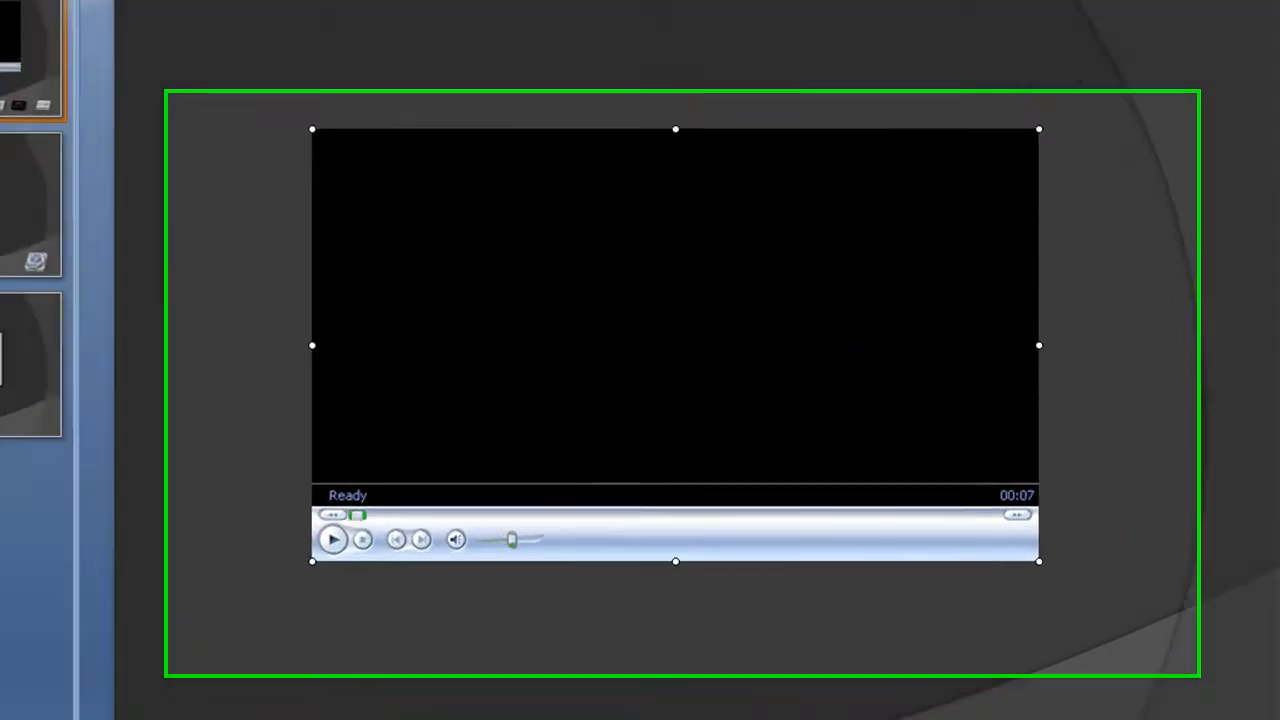
Save a copy of the presentation as Minimising down time in teaching, in PowerPoint Macro-Enabled Presentation format.
{"action": "left_click", "coordinate": [80, 5]}
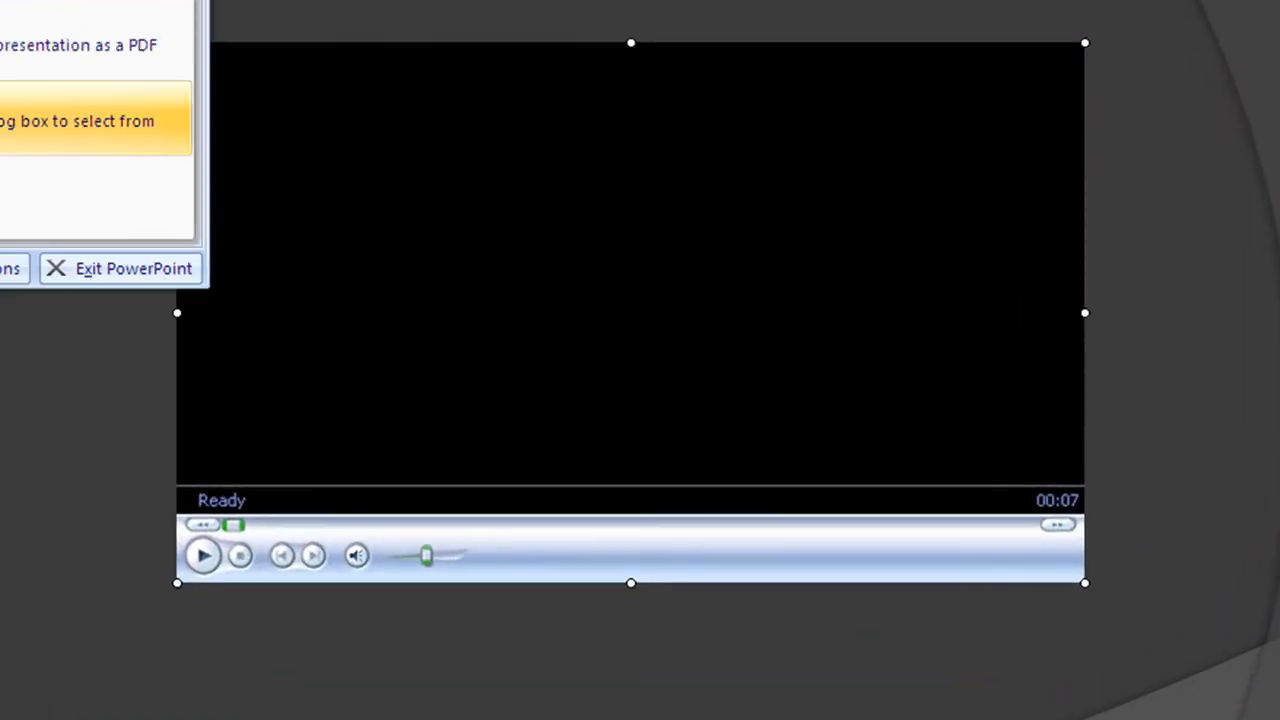
{"action": "left_click", "coordinate": [40, 121]}
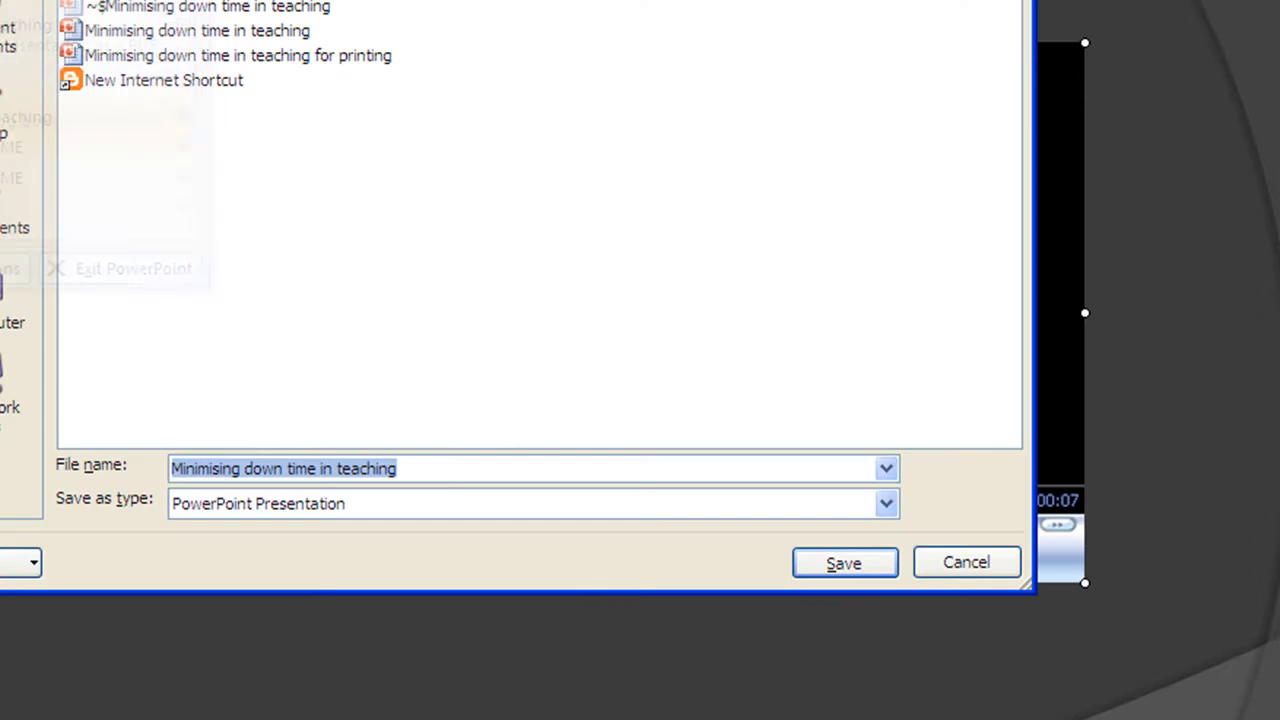
{"action": "left_click", "coordinate": [884, 505]}
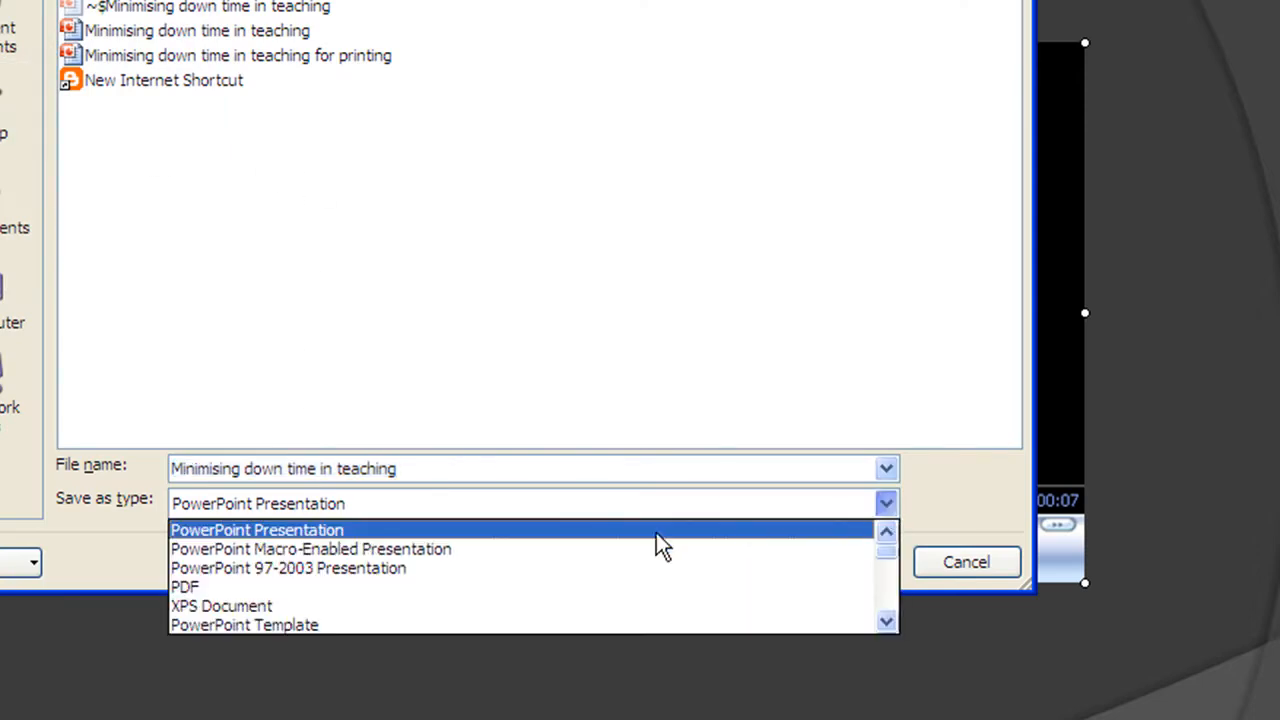
{"action": "left_click", "coordinate": [557, 550]}
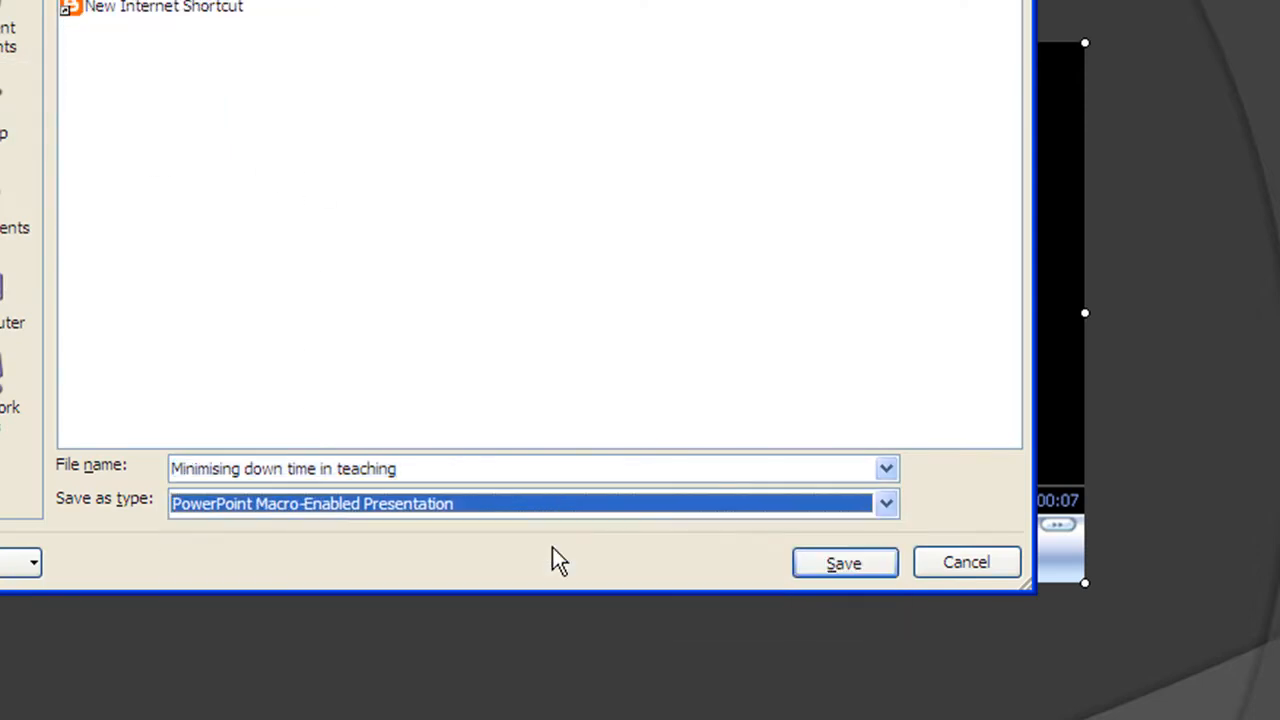
{"action": "left_click", "coordinate": [869, 566]}
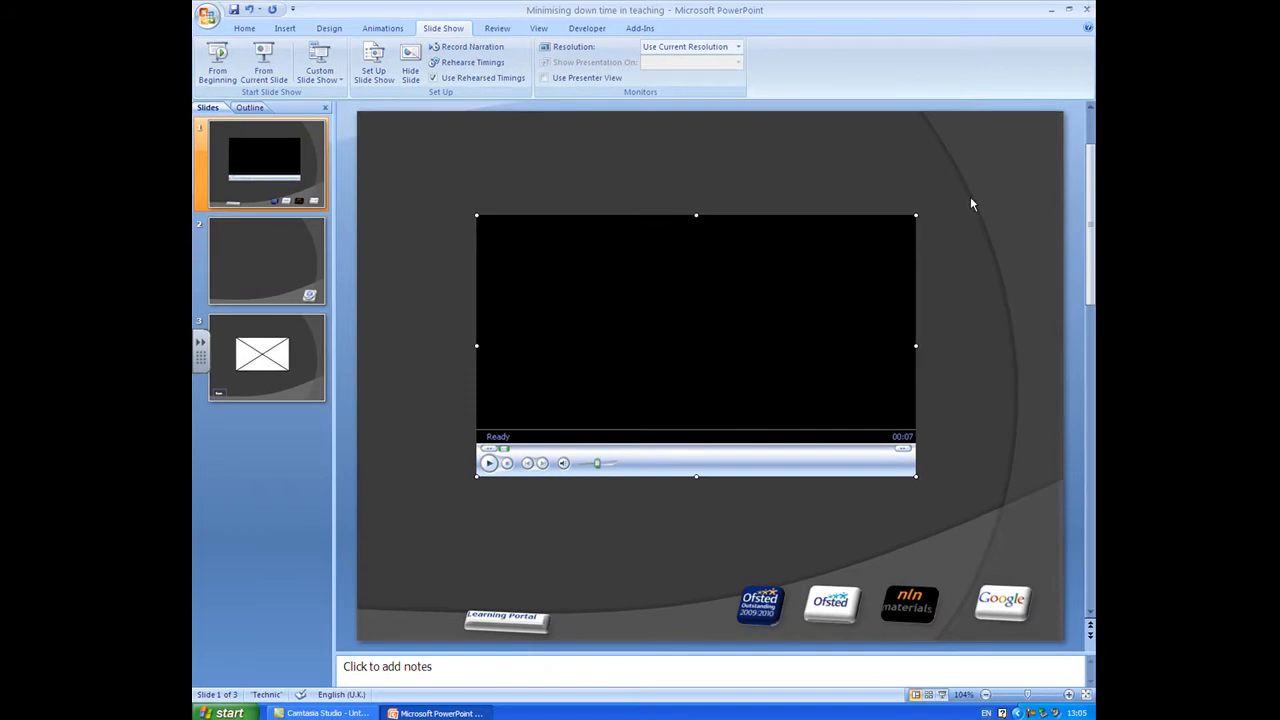
Test the embedded video's play and pause in a slide show started from slide 1, end the show and return to slide 1.
{"action": "left_click", "coordinate": [278, 60]}
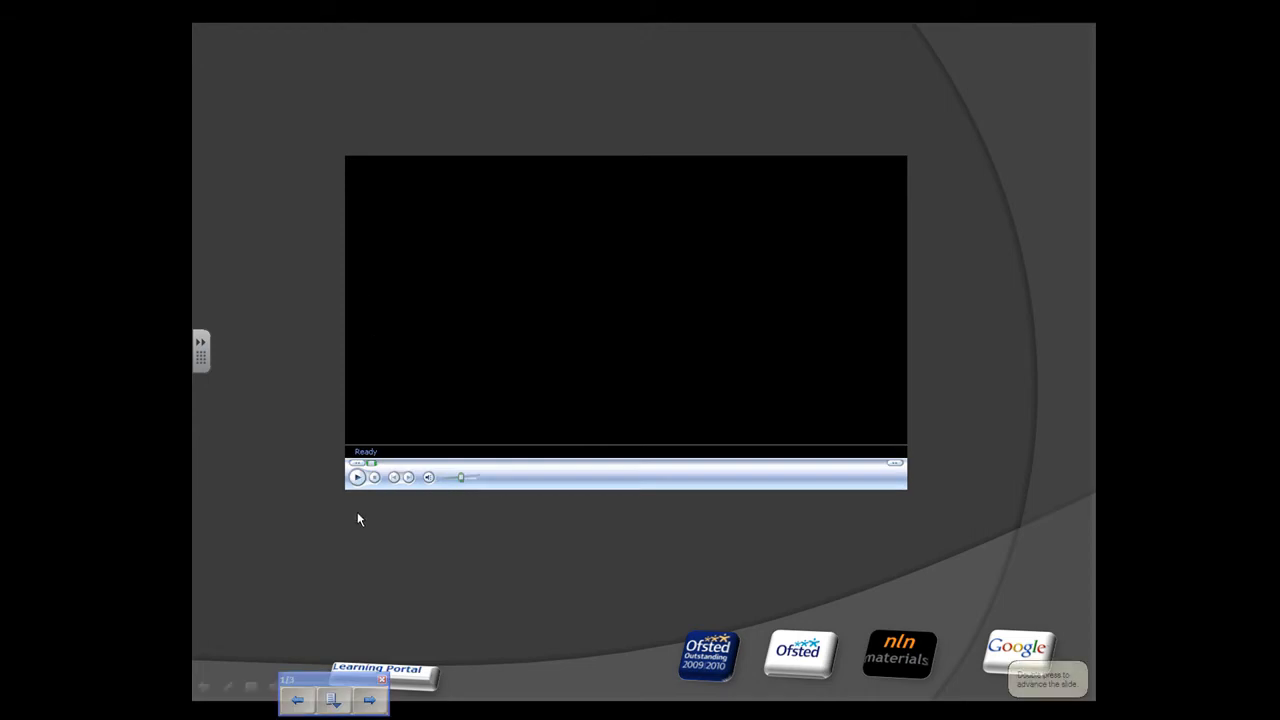
{"action": "left_click", "coordinate": [357, 478]}
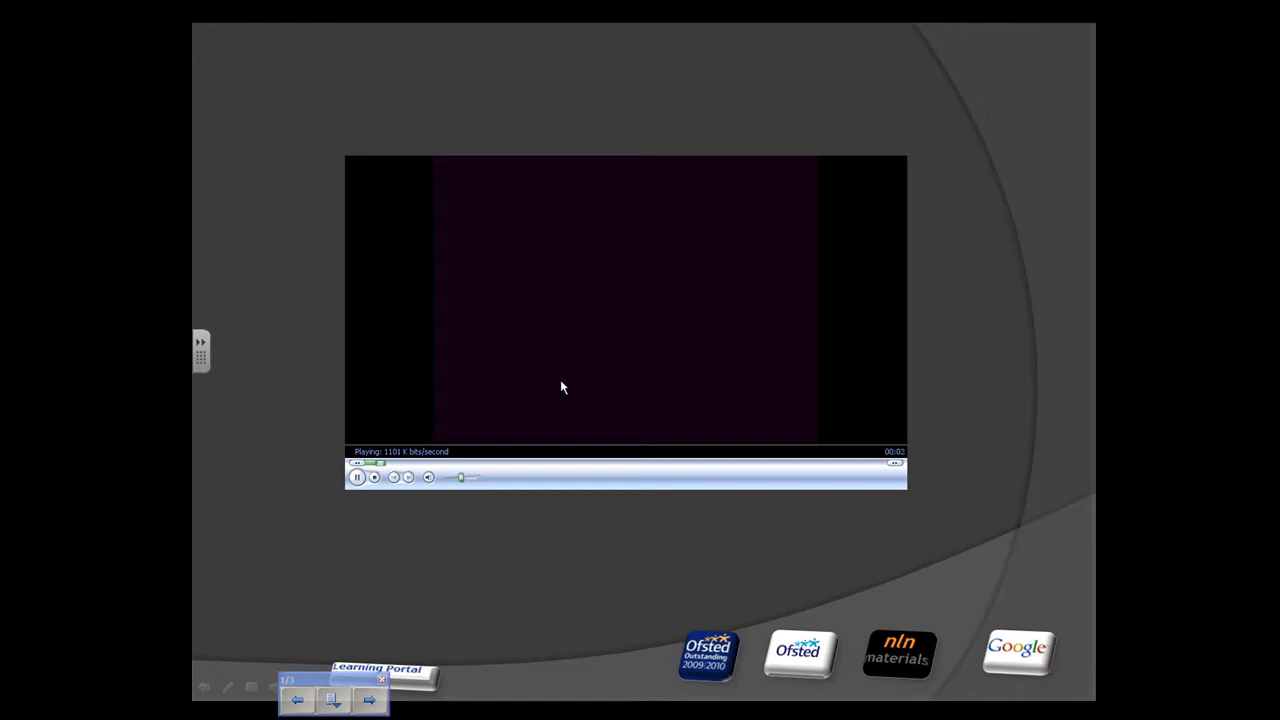
{"action": "left_click", "coordinate": [358, 477]}
{"action": "left_click", "coordinate": [506, 541]}
{"action": "right_click", "coordinate": [506, 540]}
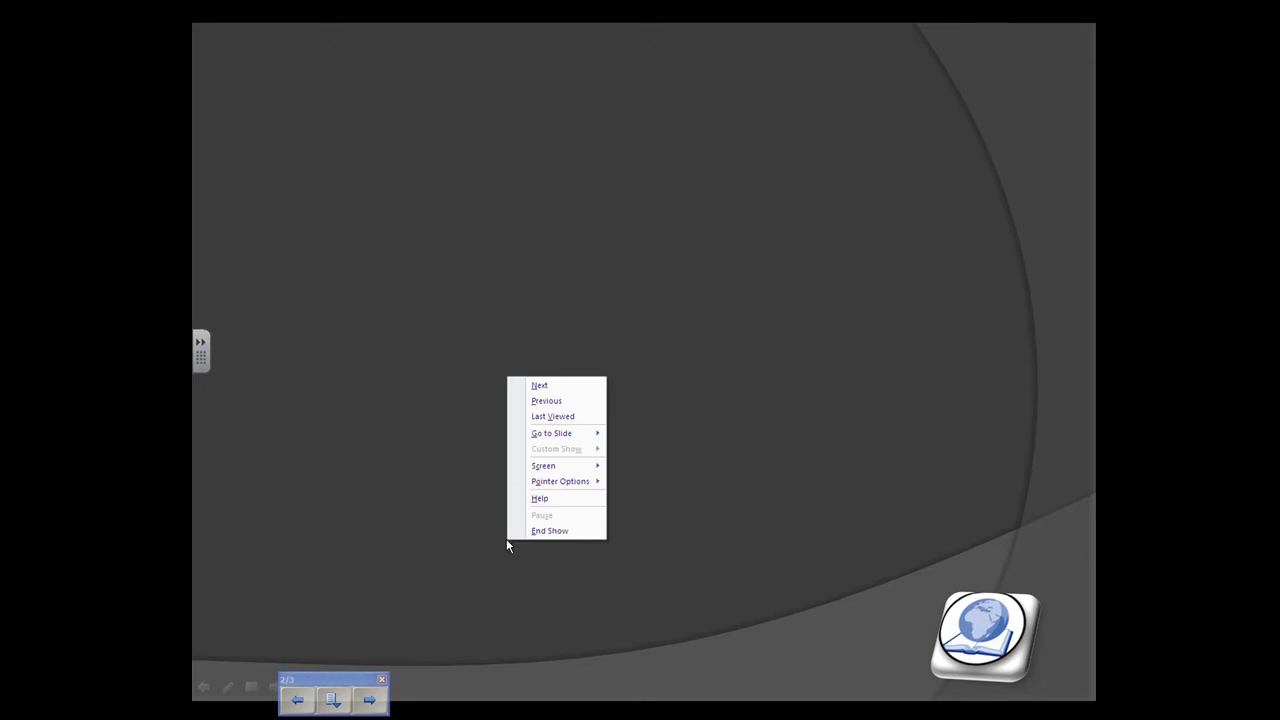
{"action": "left_click", "coordinate": [547, 531]}
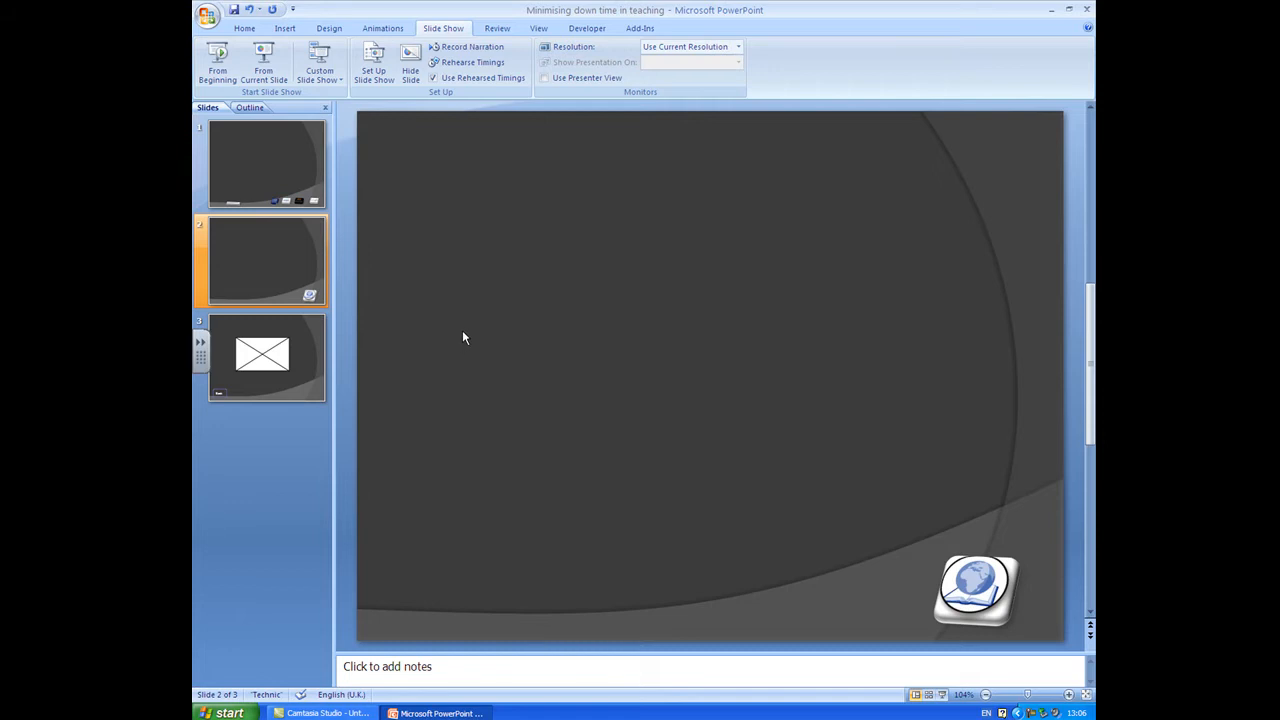
{"action": "left_click", "coordinate": [281, 168]}
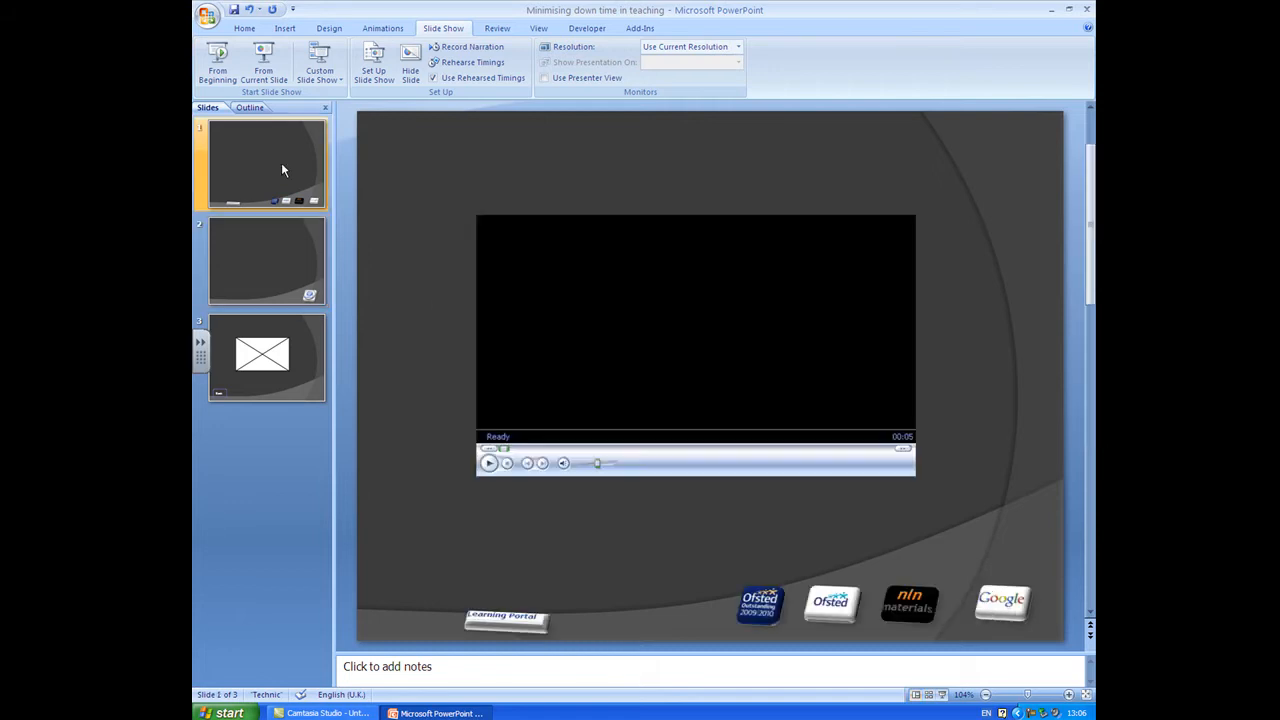